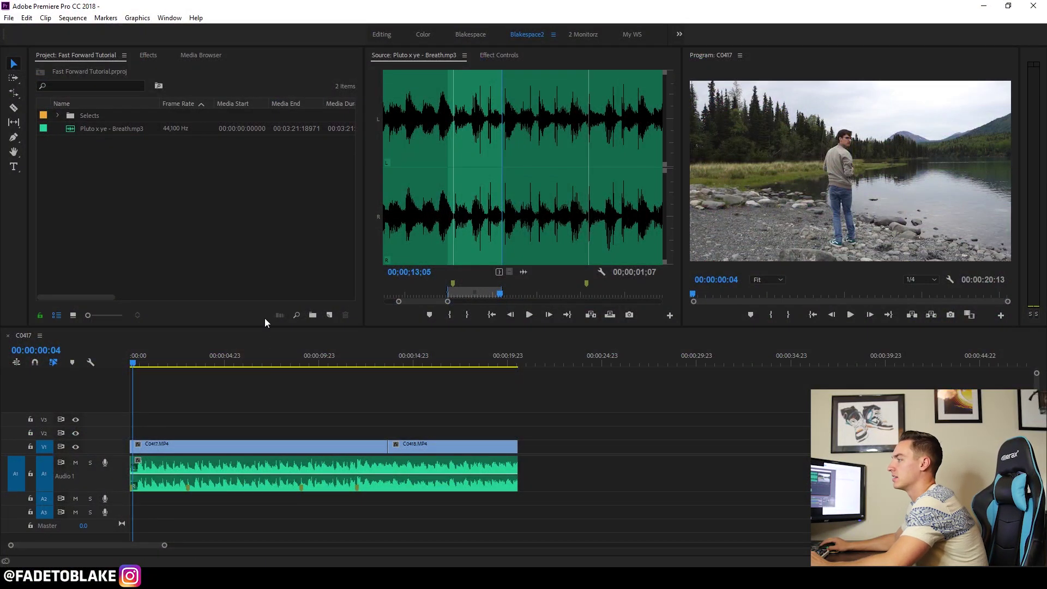
# Preview the rock throw by scrubbing with the music muted, then play it with the music
pyautogui.click(250, 376)
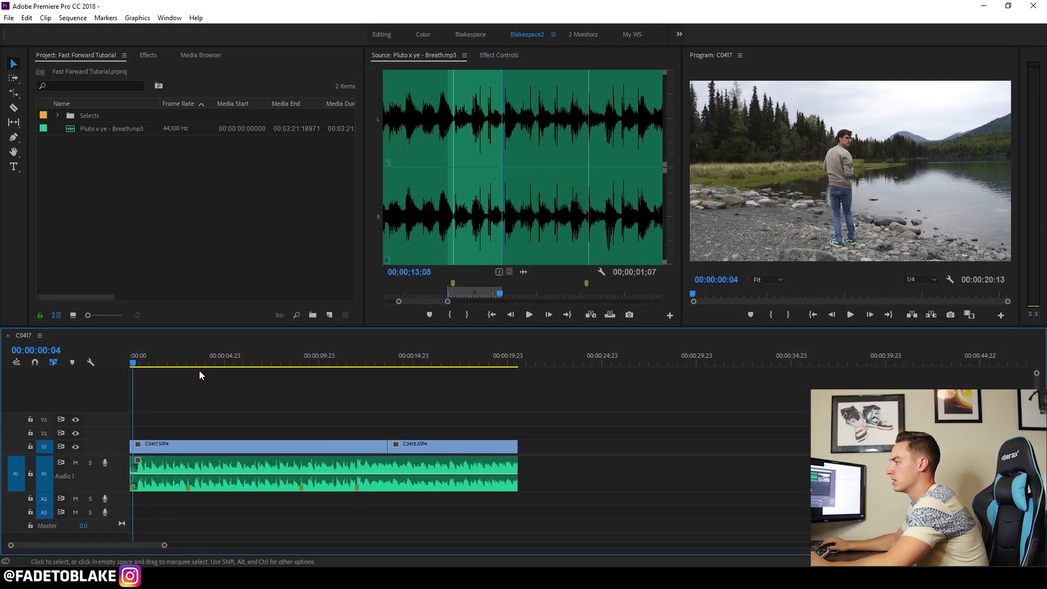
pyautogui.click(77, 463)
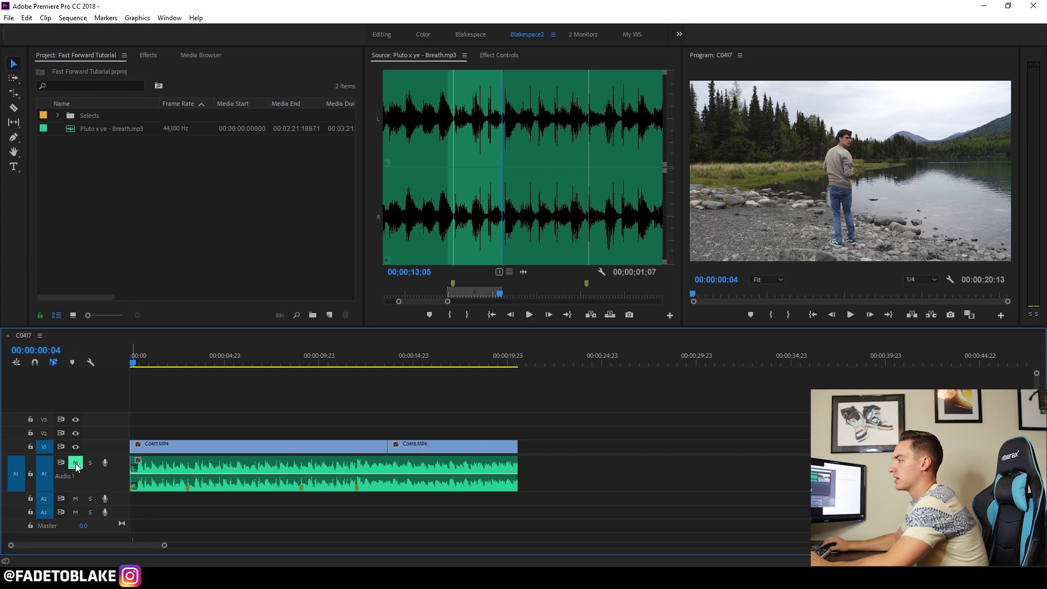
pyautogui.moveTo(155, 361); pyautogui.dragTo(180, 391)
pyautogui.click(194, 395)
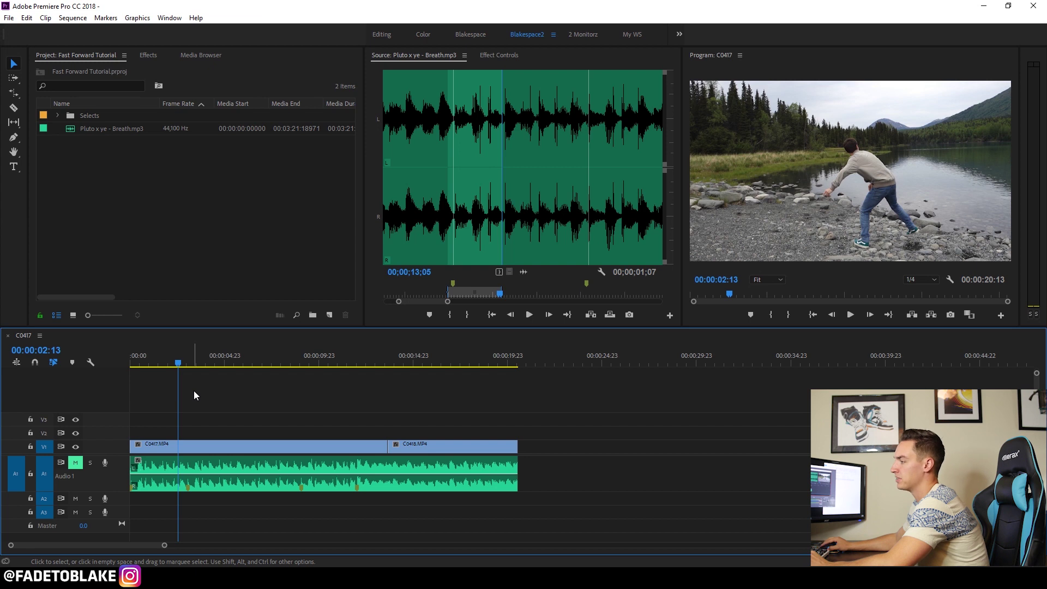
pyautogui.moveTo(180, 364)
pyautogui.mouseDown()
pyautogui.moveTo(158, 365)
pyautogui.moveTo(175, 364)
pyautogui.mouseUp()
pyautogui.click(76, 463)
pyautogui.click(144, 365)
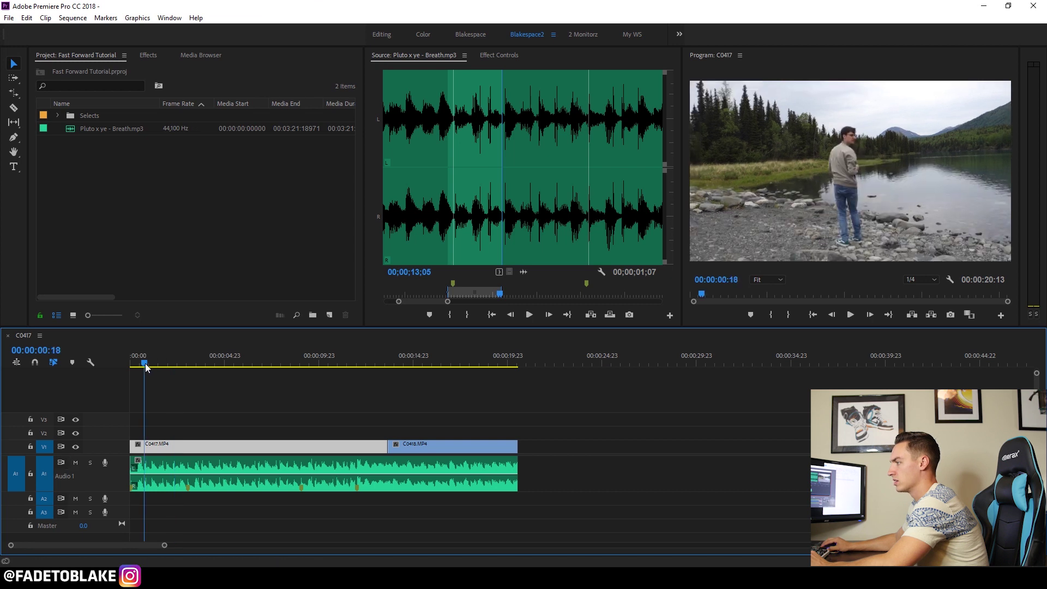
pyautogui.press('space')
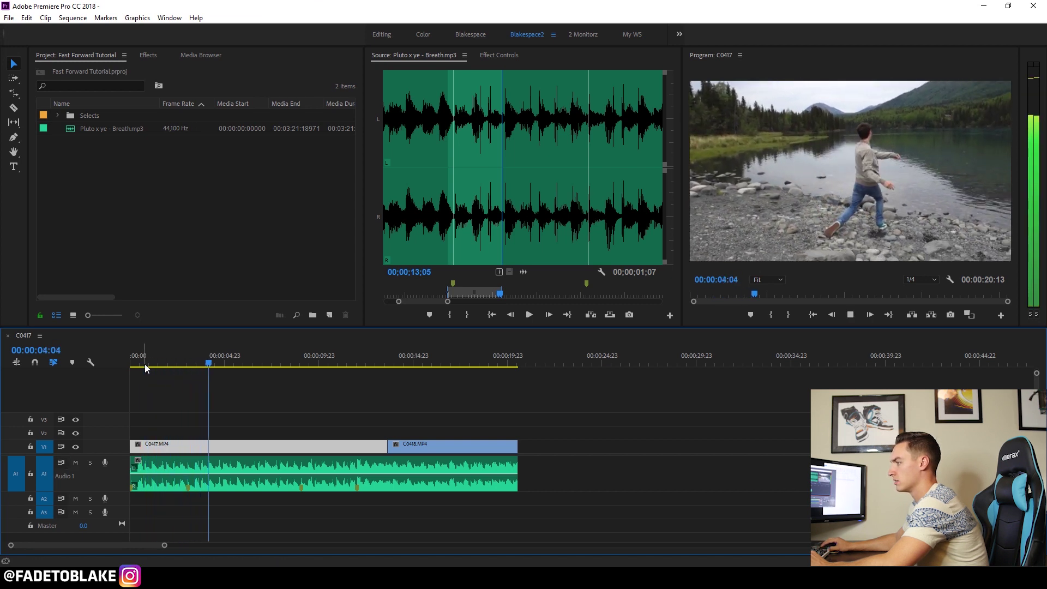
pyautogui.moveTo(184, 356); pyautogui.dragTo(187, 355)
# Zoom in on the opening seconds, replay the throw and add a marker near the release
pyautogui.click(210, 431)
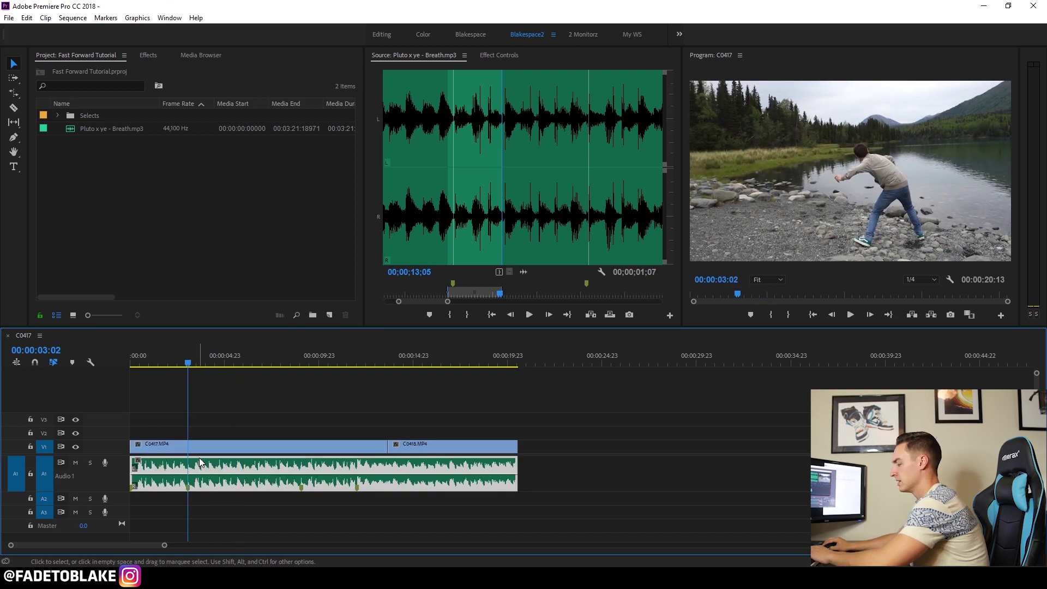
pyautogui.press('=')
pyautogui.click(249, 356)
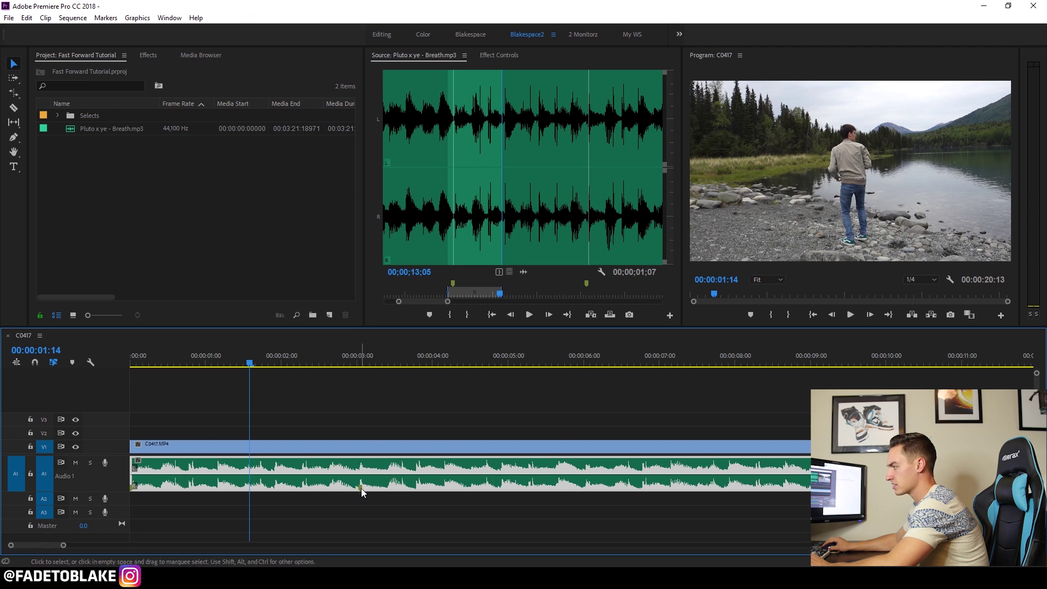
pyautogui.press('space')
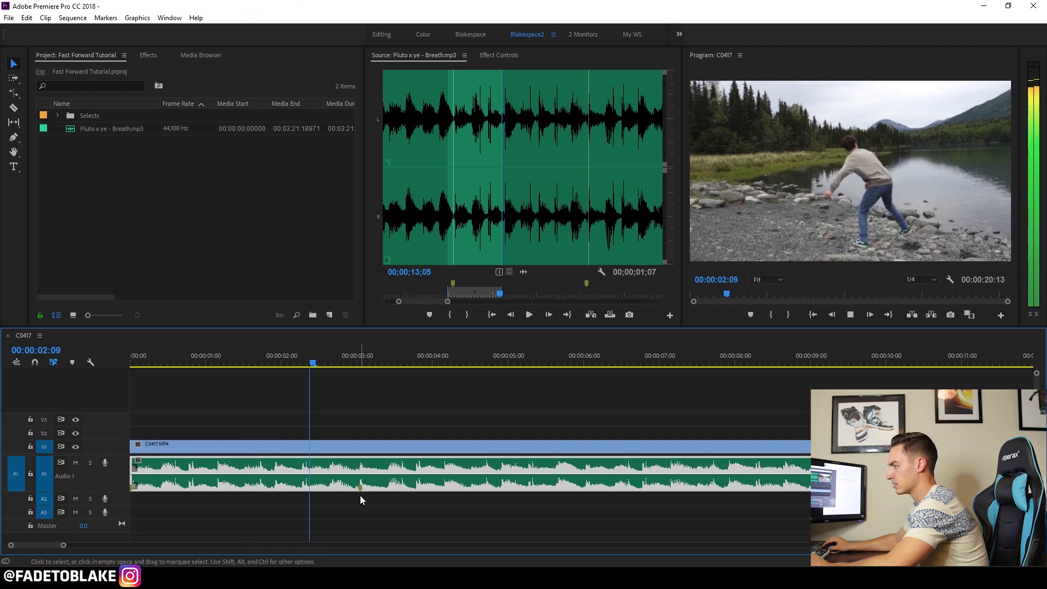
pyautogui.press('space')
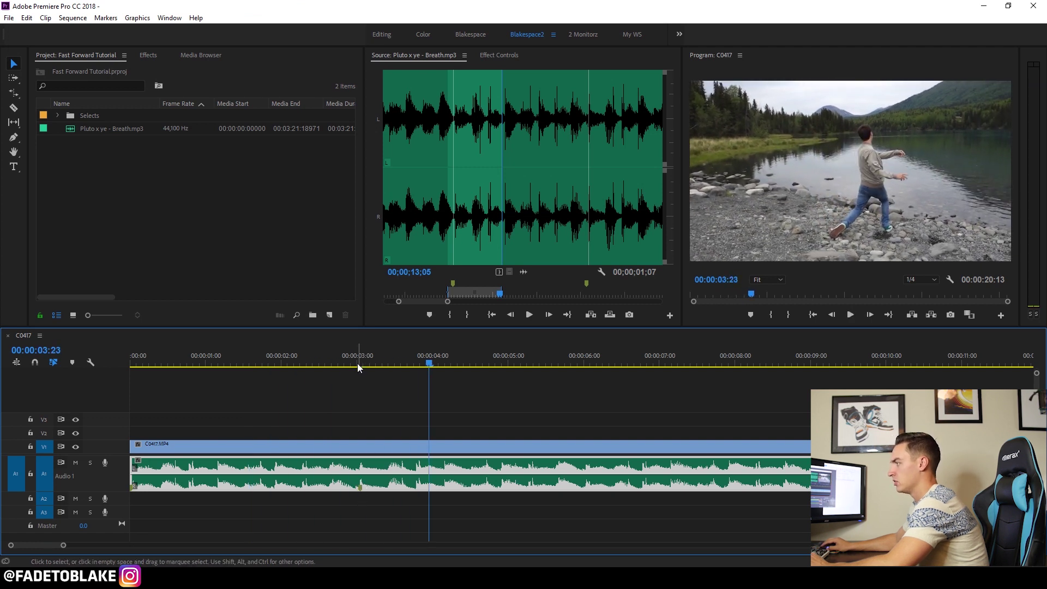
pyautogui.click(360, 355)
pyautogui.click(382, 355)
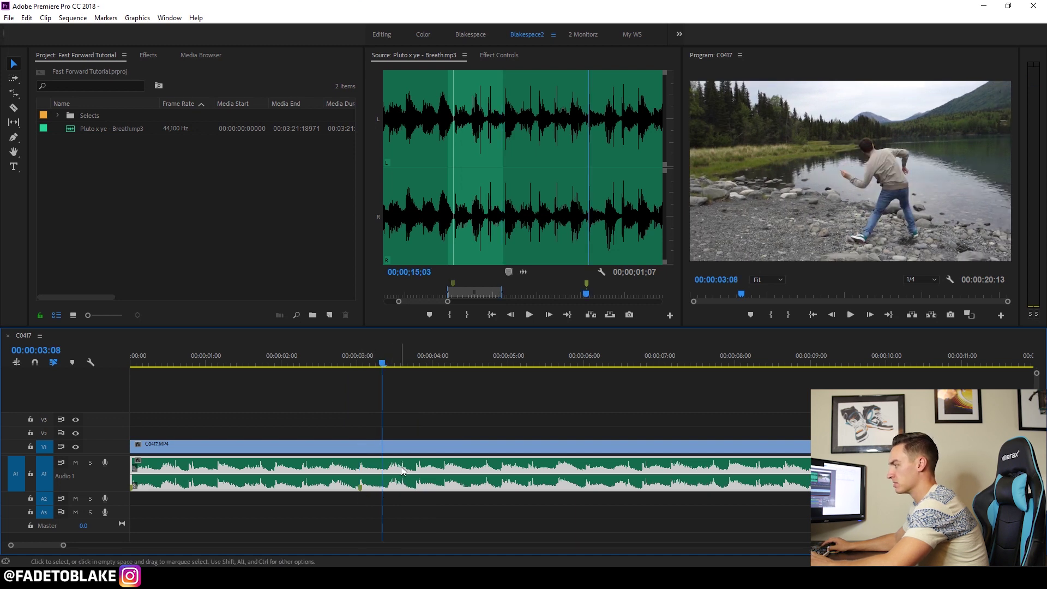
pyautogui.press('m')
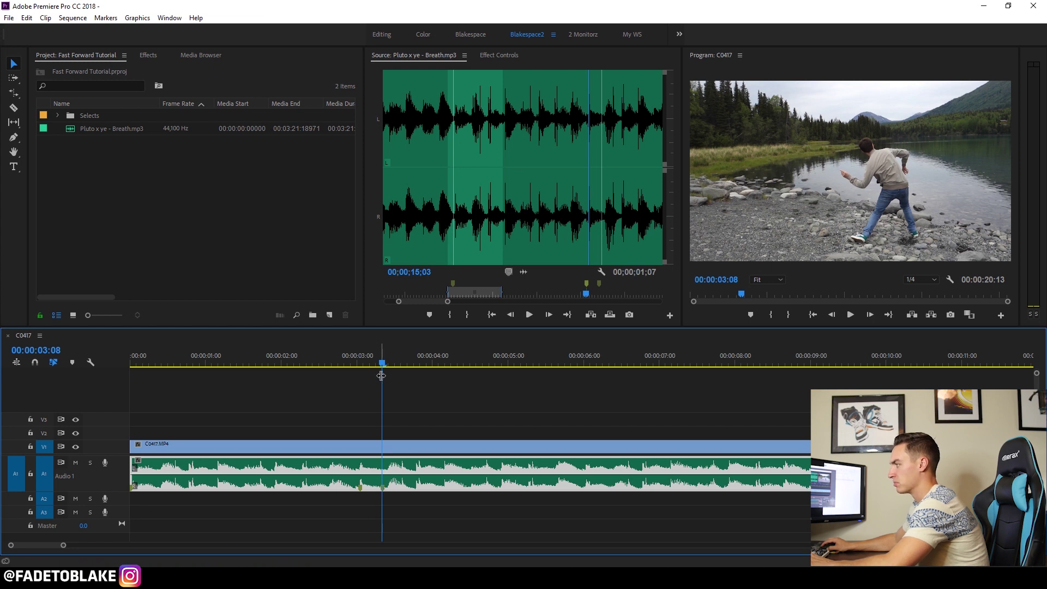
# Delete the stray marker and park the playhead near 00:00:03:00 at the release
pyautogui.doubleClick(382, 487)
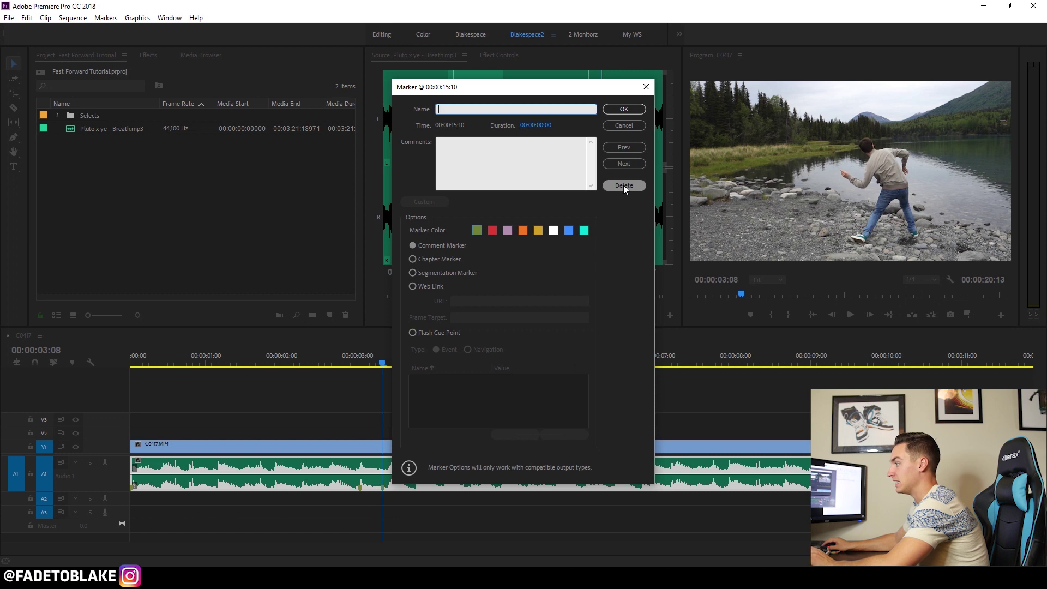
pyautogui.click(624, 185)
pyautogui.click(362, 363)
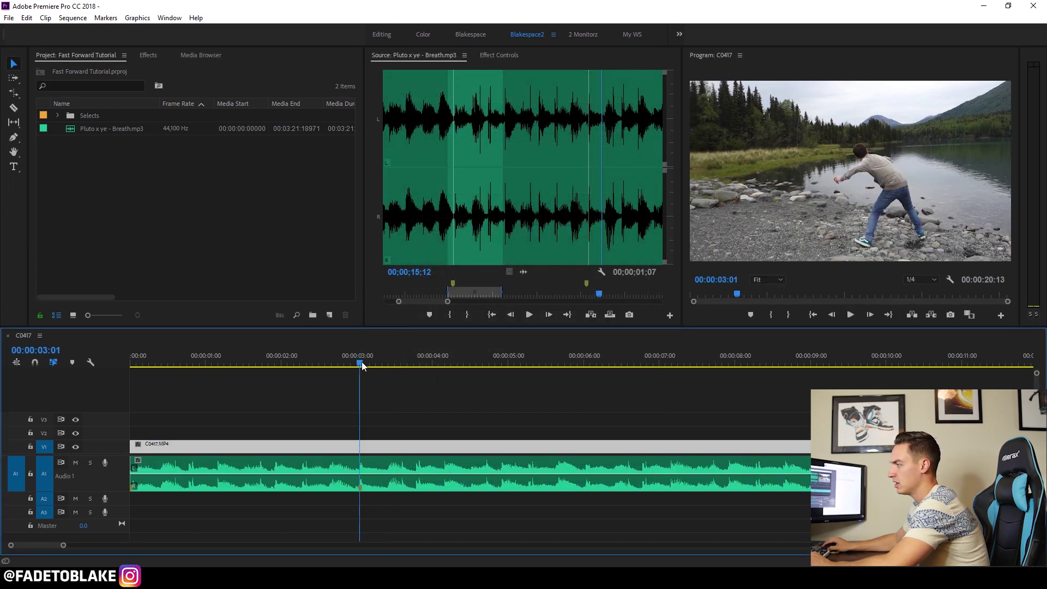
pyautogui.click(349, 362)
# Scrub past the release to about 00:00:04:01, where he starts walking away
pyautogui.moveTo(354, 364); pyautogui.dragTo(444, 365)
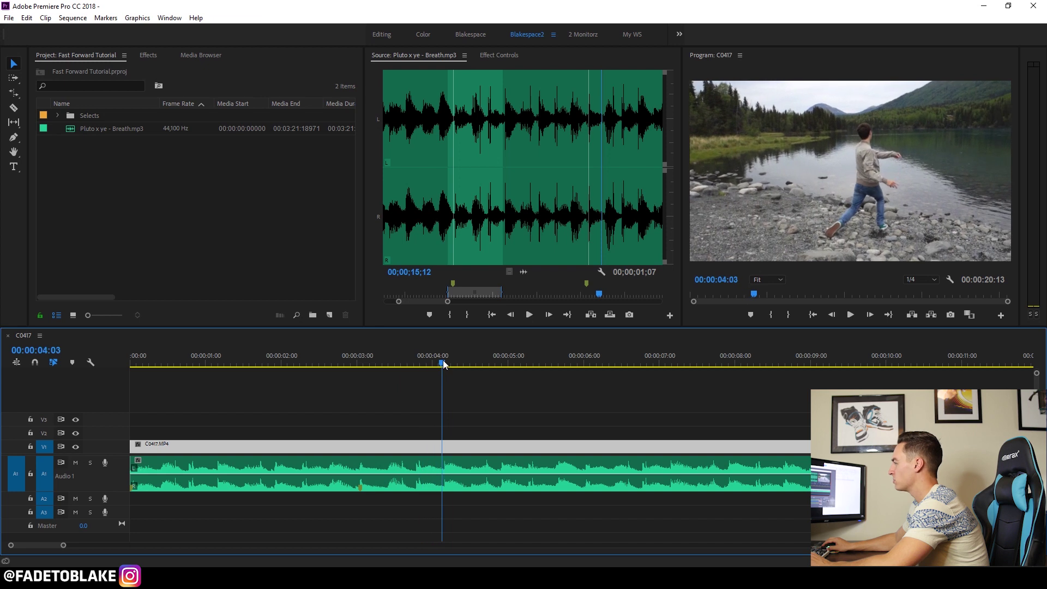
pyautogui.moveTo(348, 371); pyautogui.dragTo(435, 367)
# Razor the C0417 clip at 00:00:04:01, where the walk begins
pyautogui.press('c')
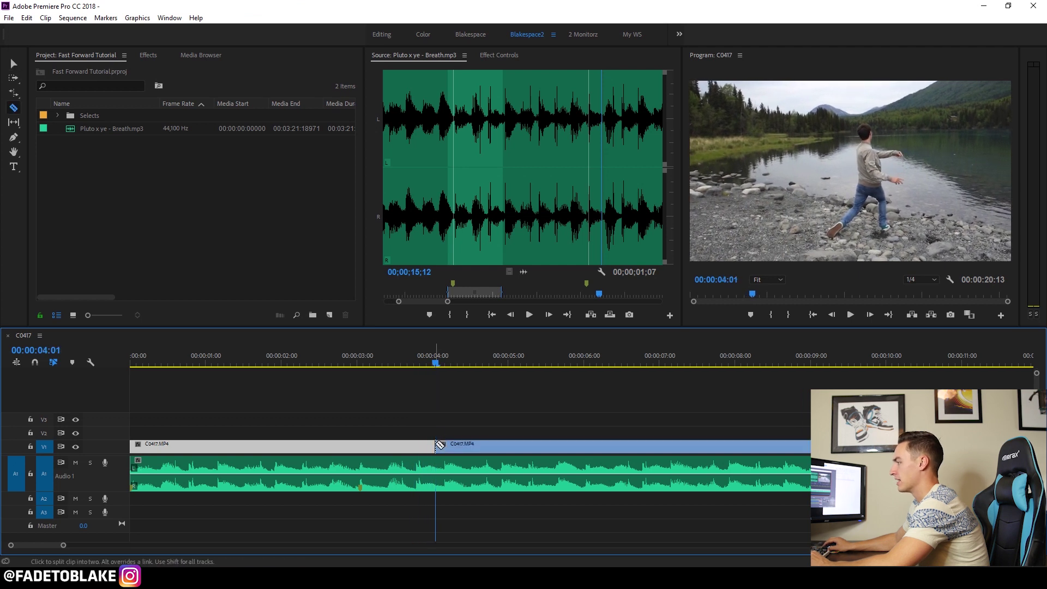
pyautogui.click(436, 445)
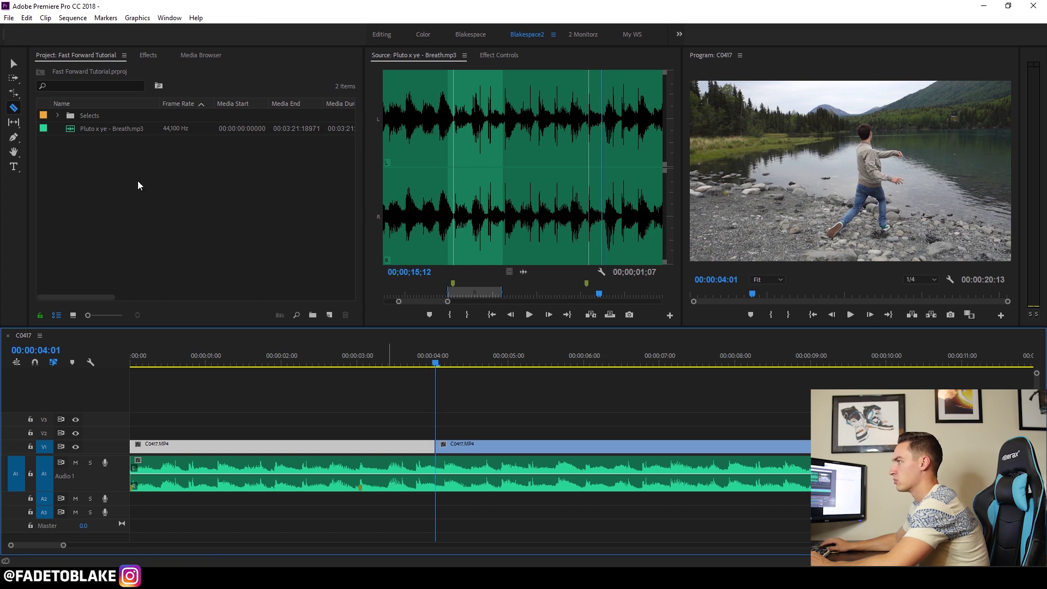
pyautogui.click(13, 110)
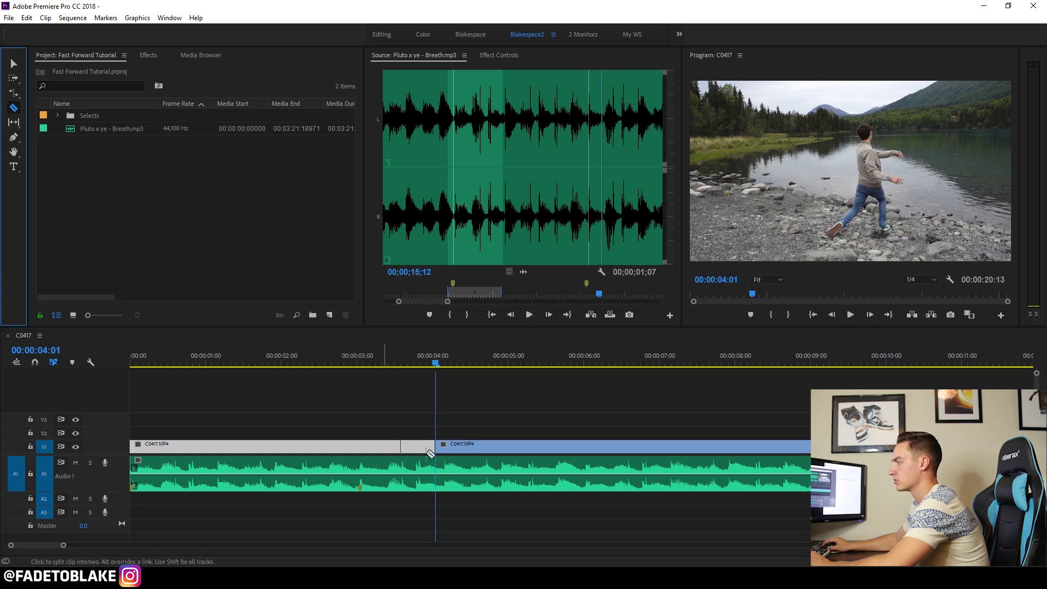
# Cut the clip again at the release, 00:00:02:22, and select the middle piece
pyautogui.moveTo(434, 366); pyautogui.dragTo(361, 364)
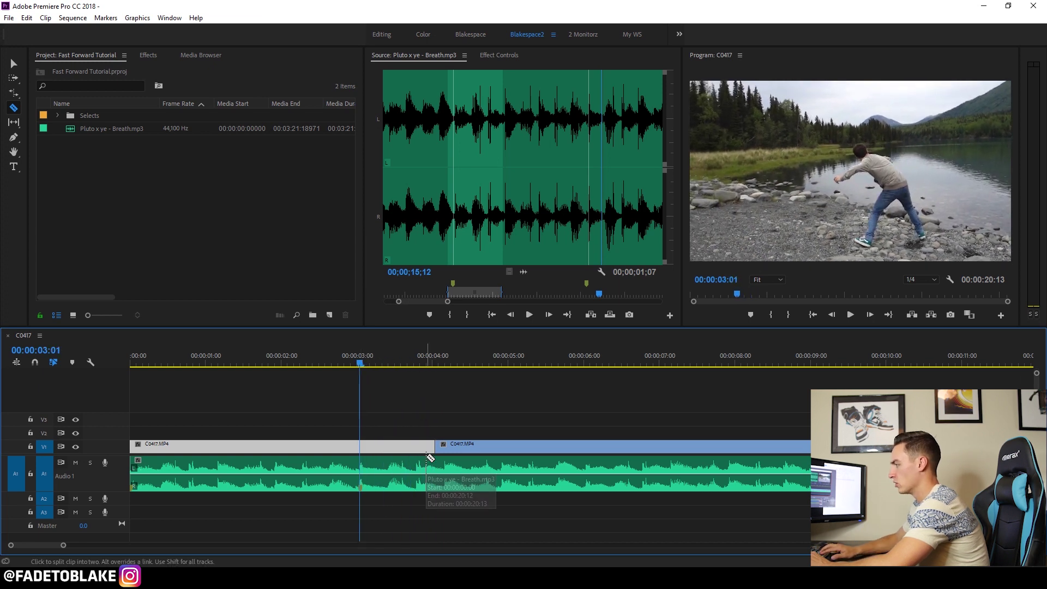
pyautogui.press('Left')
pyautogui.press('Left')
pyautogui.press('Left')
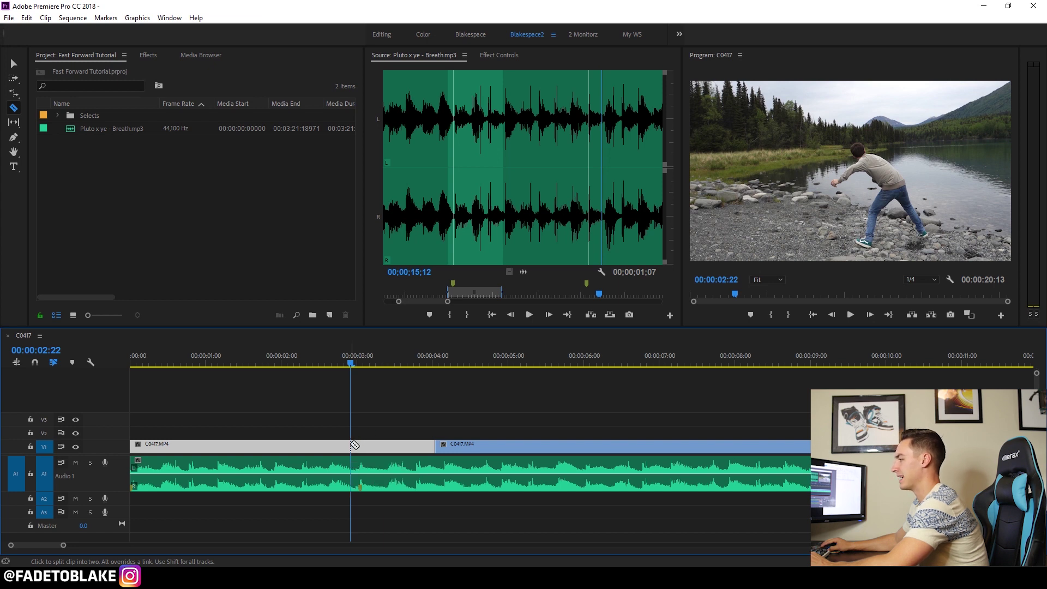
pyautogui.click(352, 445)
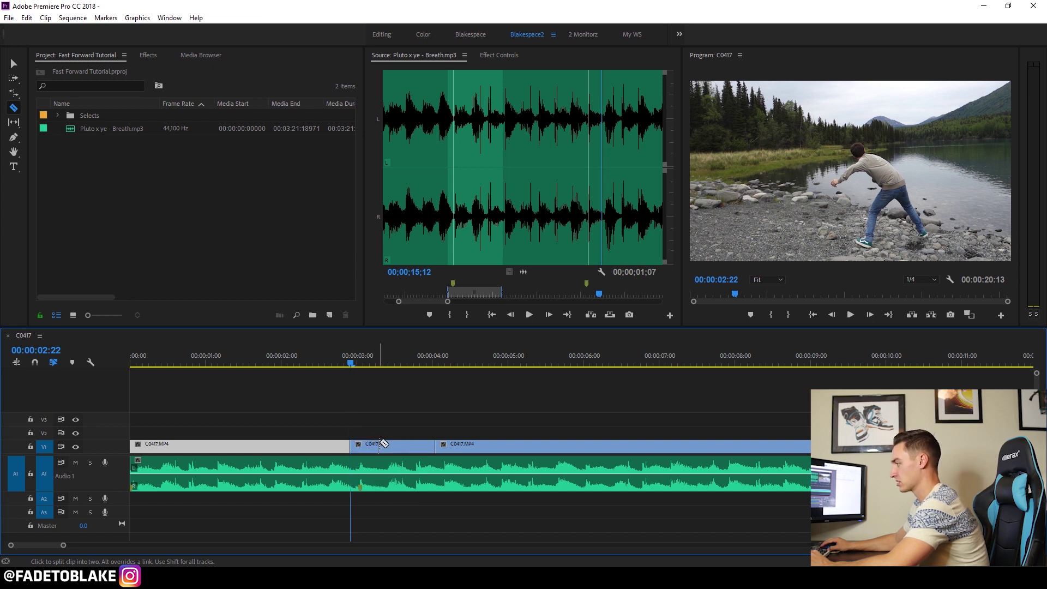
pyautogui.press('v')
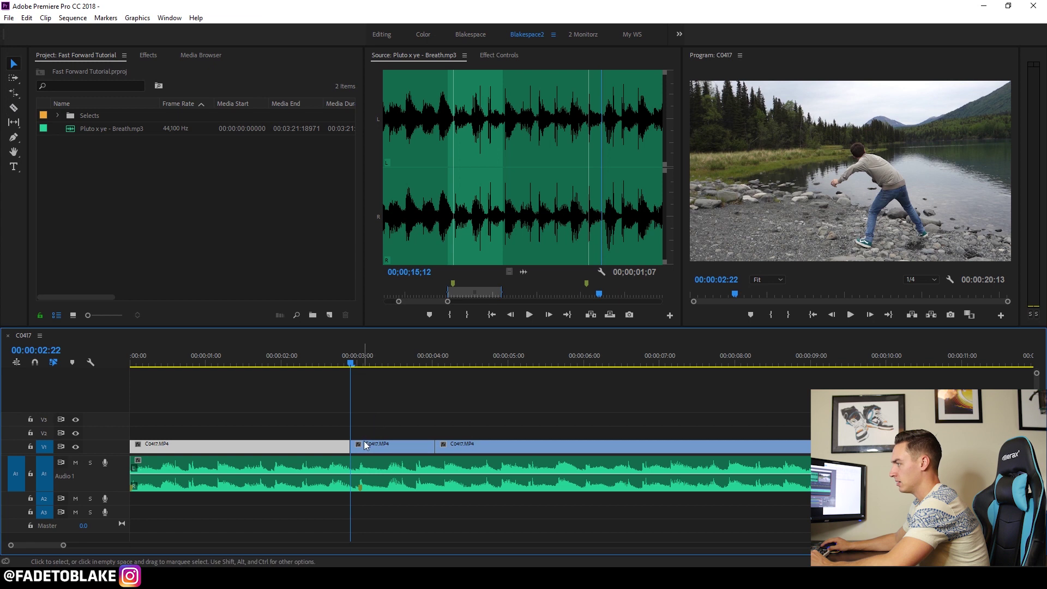
pyautogui.click(381, 444)
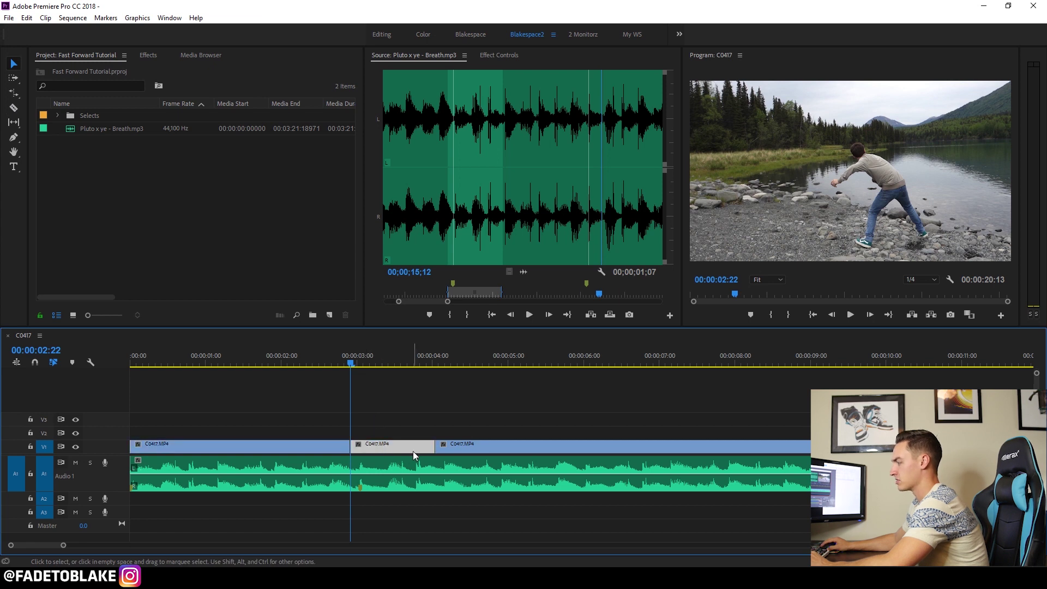
# Rate-stretch the middle throw piece down to 3 frames
pyautogui.press('r')
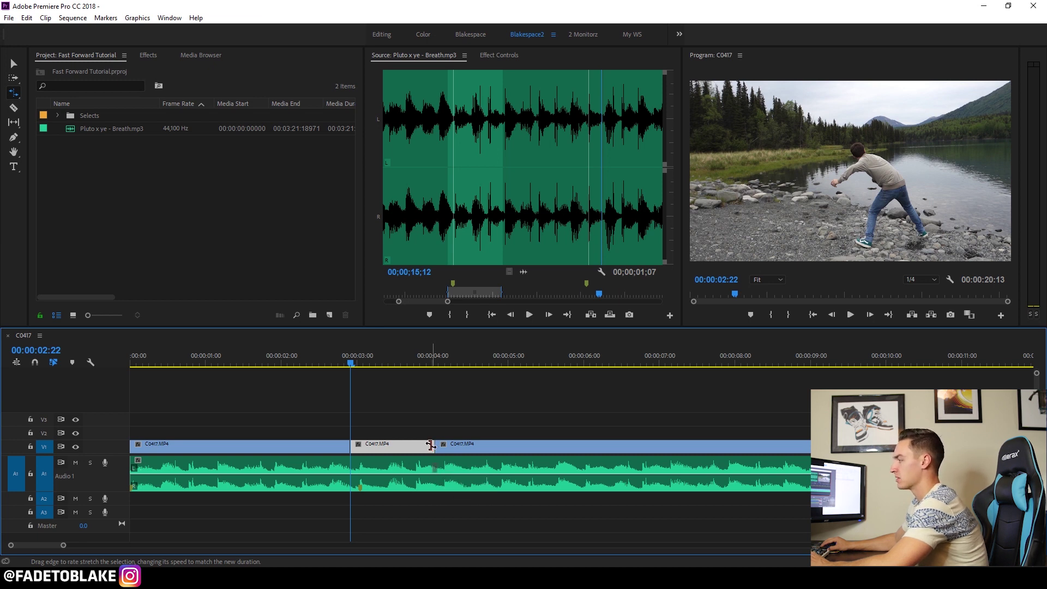
pyautogui.moveTo(431, 446); pyautogui.dragTo(400, 448)
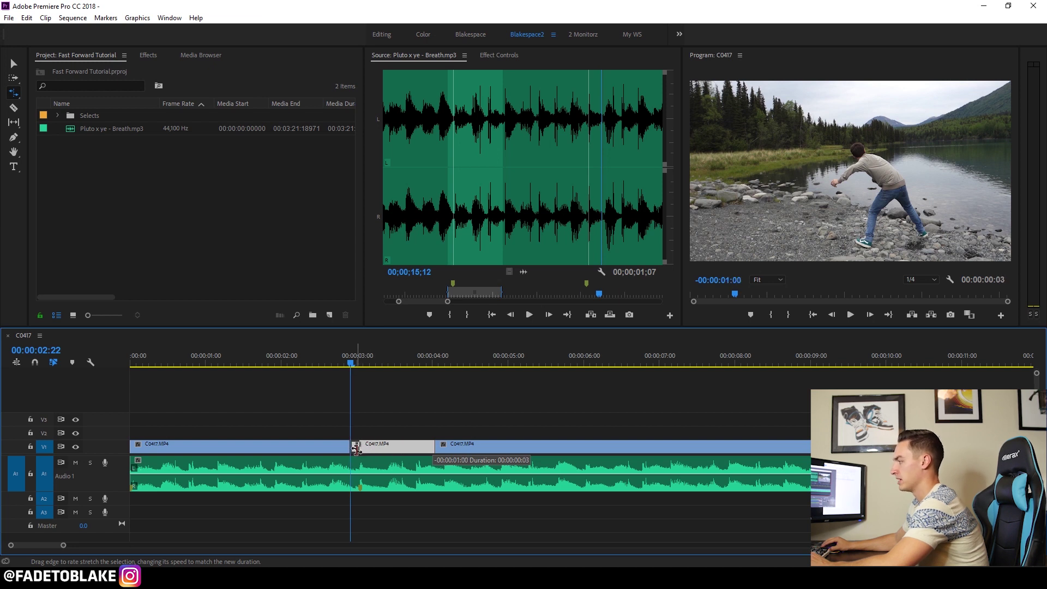
pyautogui.moveTo(356, 448); pyautogui.dragTo(357, 448)
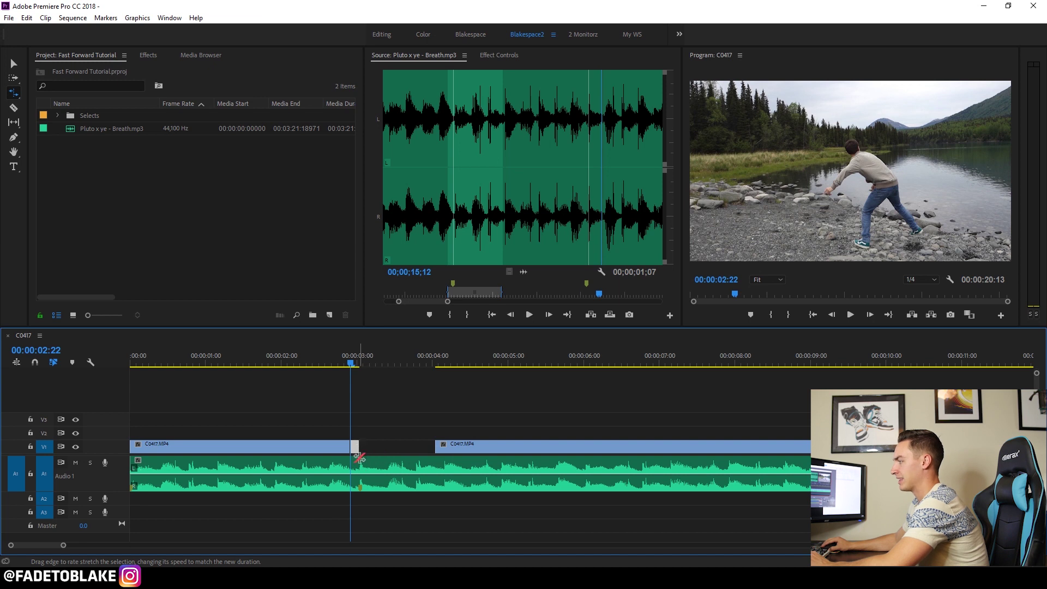
# Slide the walking clip left so it butts against the sped-up piece
pyautogui.press('v')
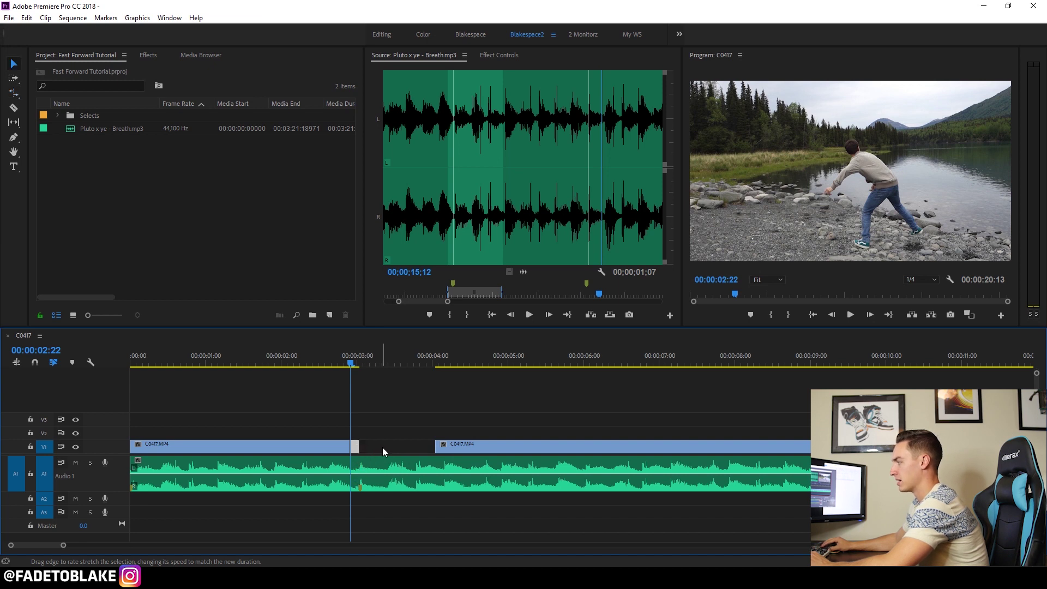
pyautogui.moveTo(455, 450); pyautogui.dragTo(377, 448)
pyautogui.moveTo(336, 366)
pyautogui.mouseDown()
pyautogui.moveTo(326, 368)
pyautogui.moveTo(387, 374)
pyautogui.moveTo(299, 370)
pyautogui.moveTo(367, 375)
pyautogui.moveTo(341, 378)
pyautogui.moveTo(345, 363)
pyautogui.mouseUp()
# Zoom in on the sped-up piece, confirm its Speed/Duration and park at 00:00:02:22
pyautogui.click(354, 405)
pyautogui.press('=')
pyautogui.press('=')
pyautogui.press('=')
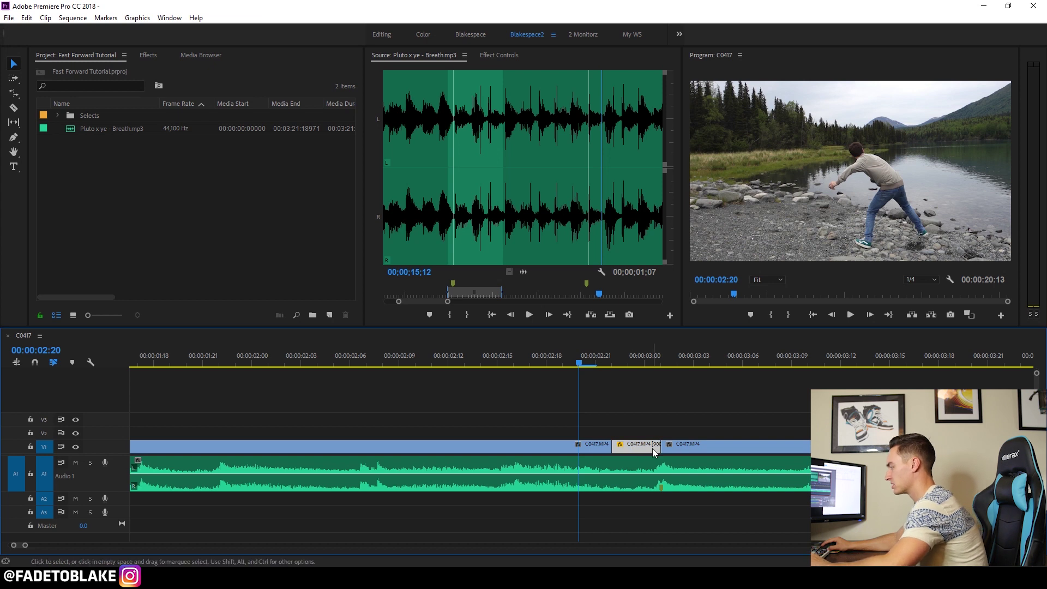
pyautogui.hotkey('ctrl', 'r')
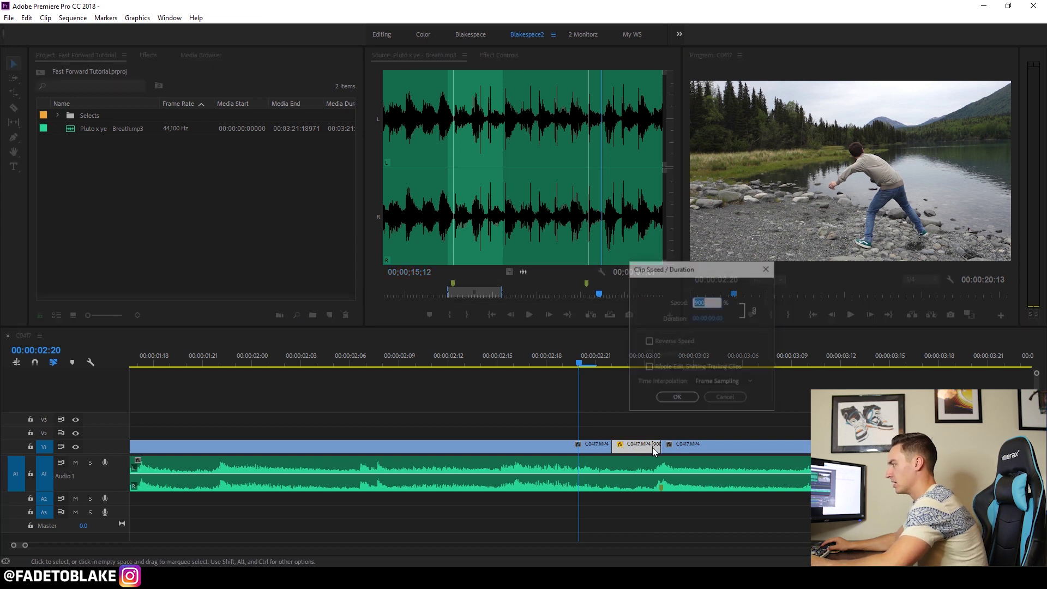
pyautogui.click(769, 268)
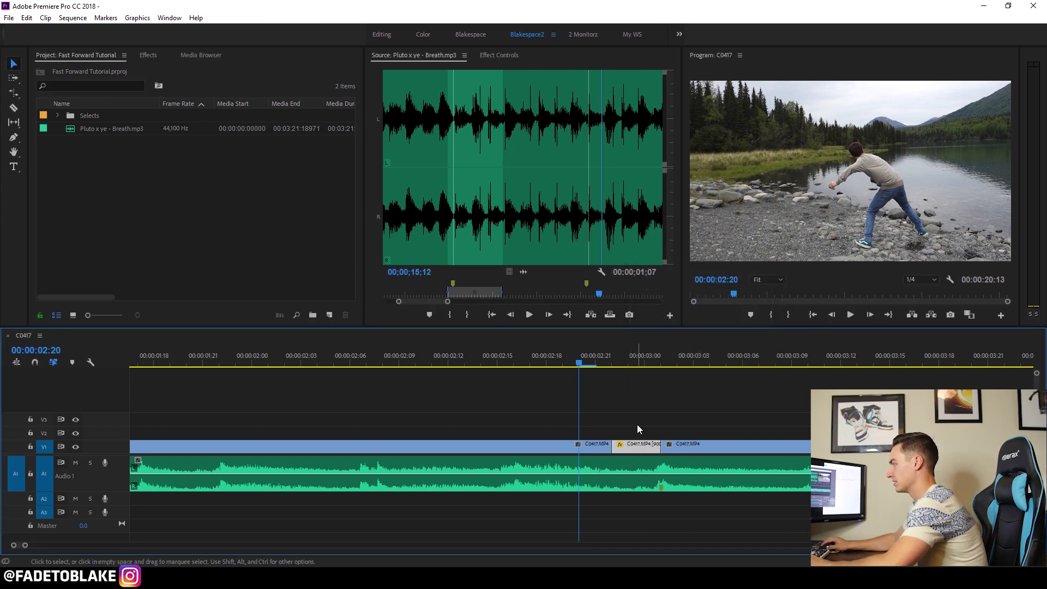
pyautogui.moveTo(558, 360)
pyautogui.mouseDown()
pyautogui.moveTo(549, 358)
pyautogui.moveTo(562, 365)
pyautogui.mouseUp()
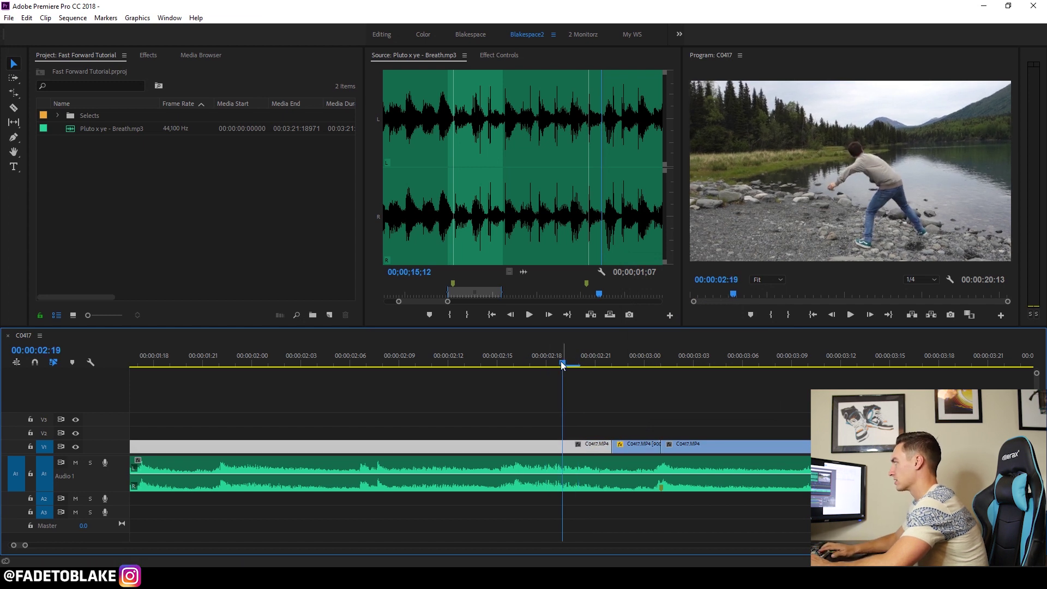
pyautogui.press('Right')
pyautogui.press('Right')
pyautogui.press('Right')
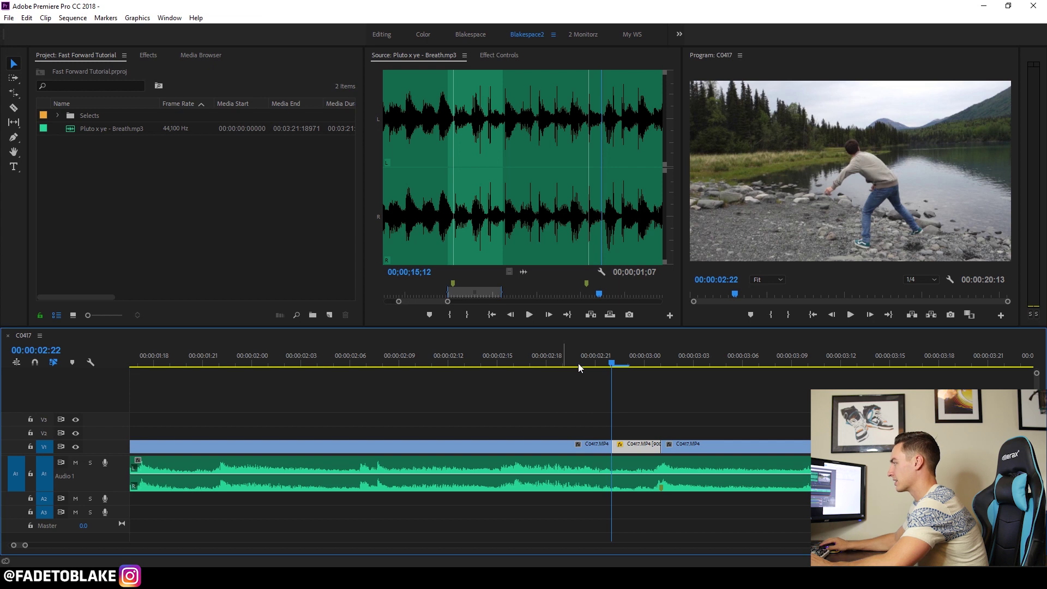
# Trim the fast-forward clip to three frames and scrub back to 00:00:02:15 to review
pyautogui.moveTo(618, 447)
pyautogui.mouseDown()
pyautogui.moveTo(631, 446)
pyautogui.moveTo(620, 448)
pyautogui.mouseUp()
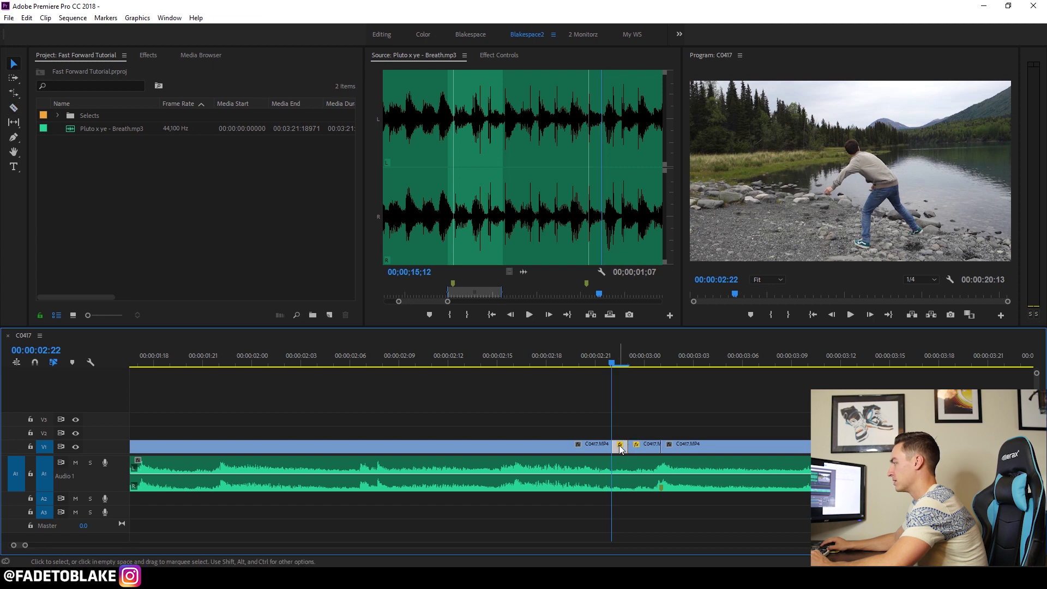
pyautogui.click(620, 448)
pyautogui.press('Delete')
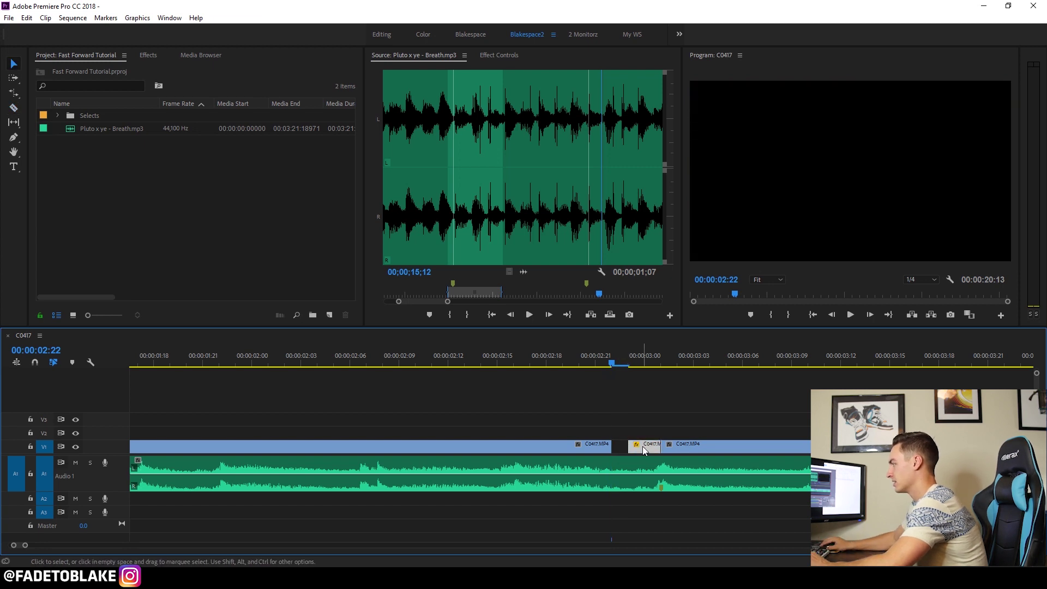
pyautogui.moveTo(644, 449); pyautogui.dragTo(660, 444)
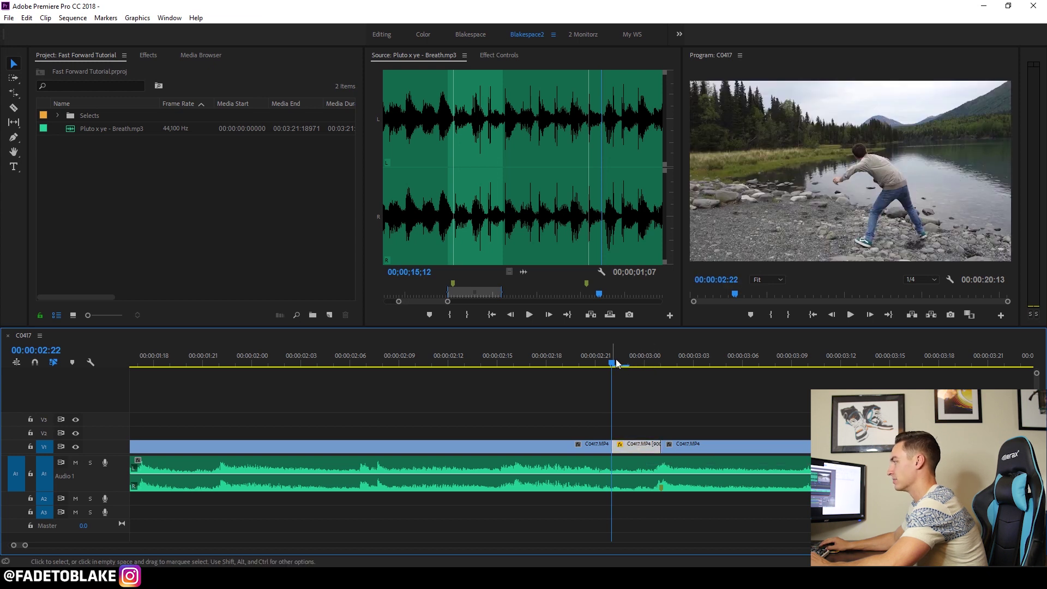
pyautogui.moveTo(617, 364); pyautogui.dragTo(544, 364)
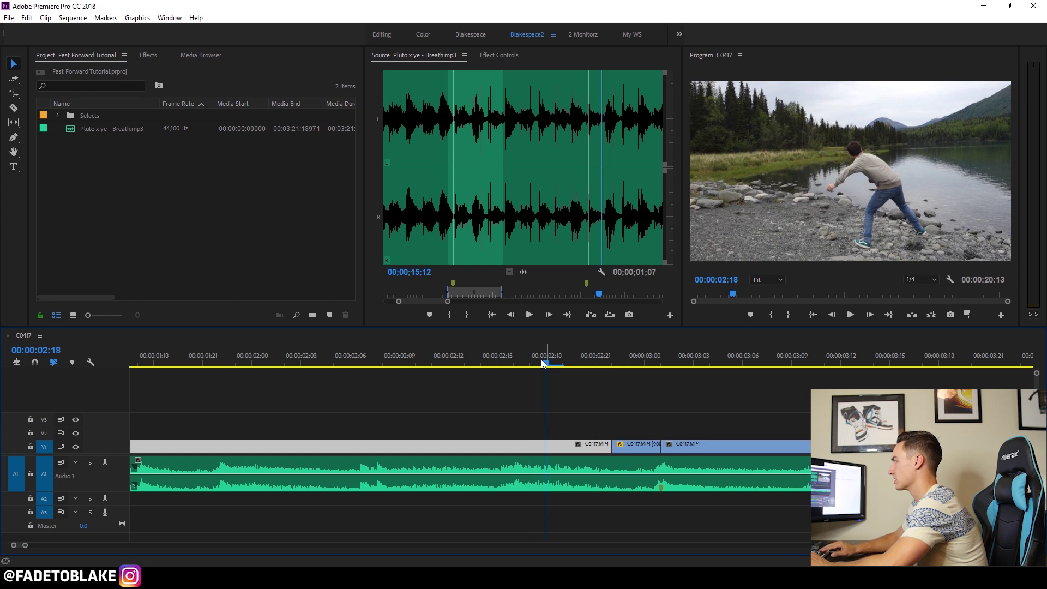
pyautogui.press('Right')
pyautogui.press('Right')
pyautogui.press('Right')
pyautogui.press('Right')
pyautogui.press('Right')
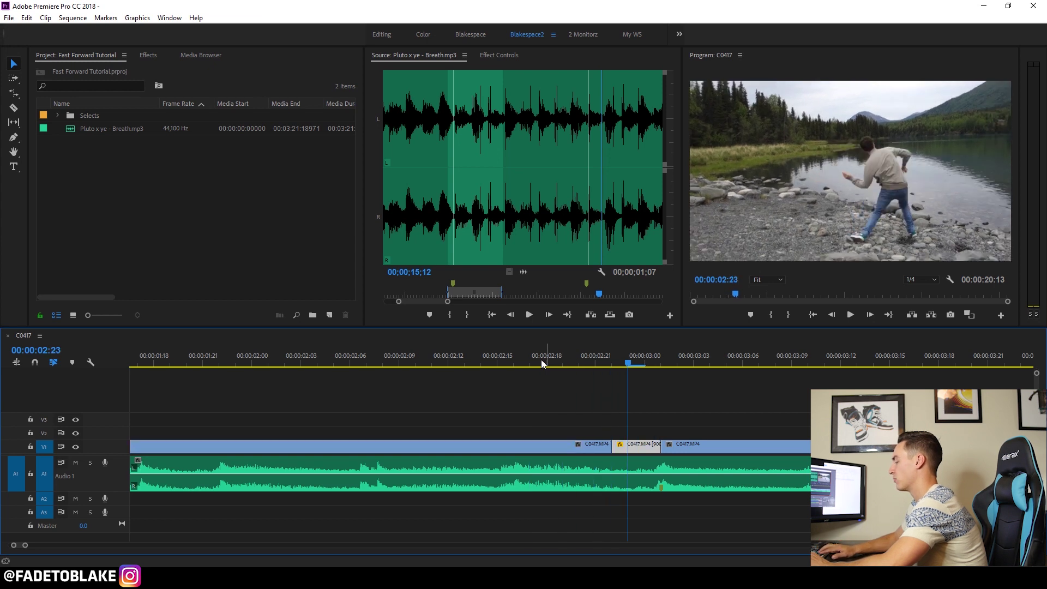
pyautogui.press('Left')
pyautogui.press('Left')
pyautogui.moveTo(578, 358); pyautogui.dragTo(301, 348)
pyautogui.press('-')
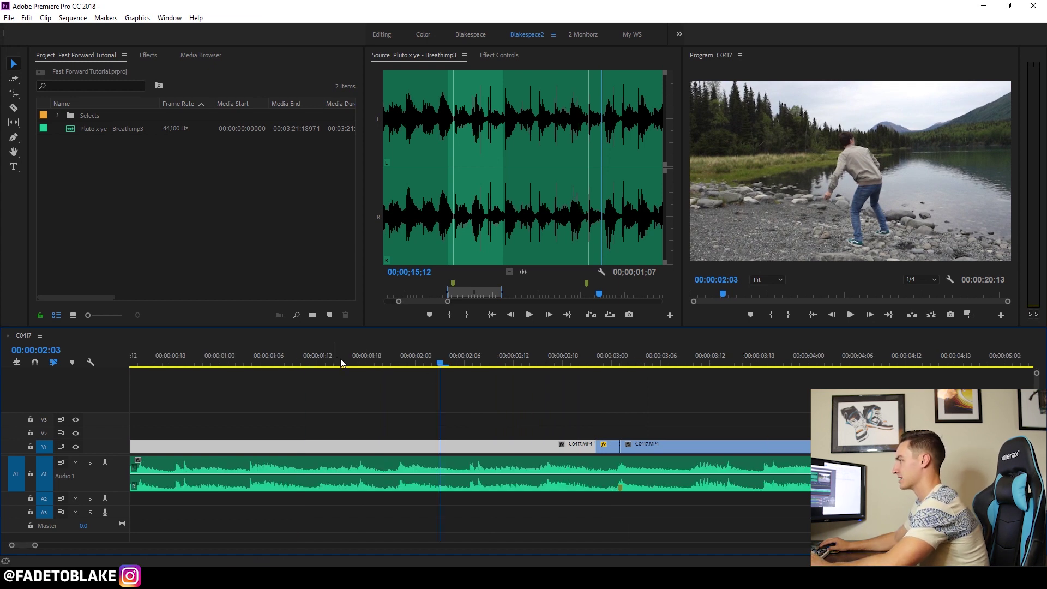
pyautogui.click(365, 362)
pyautogui.press('space')
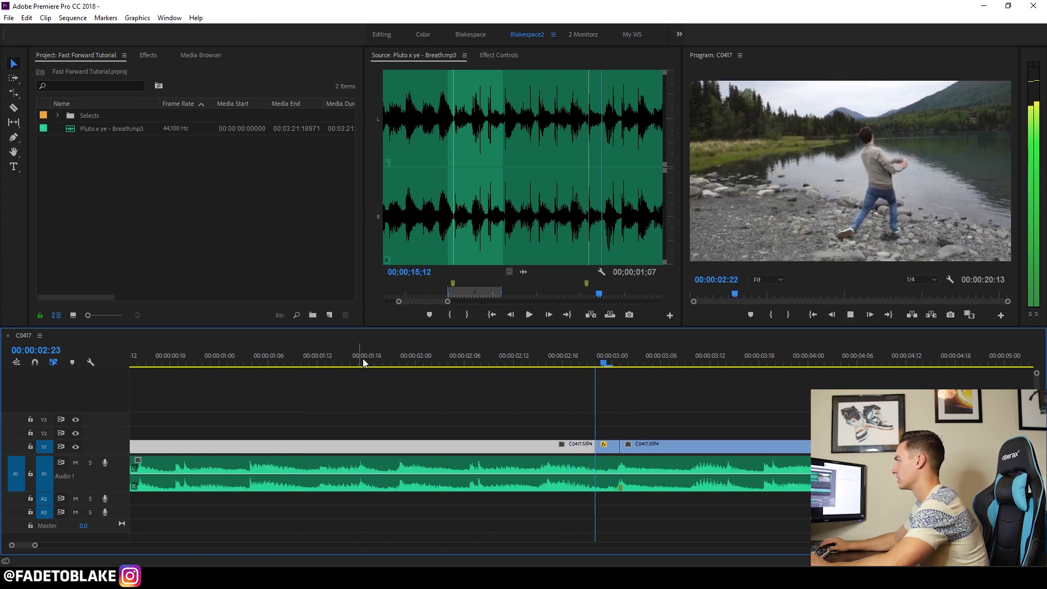
pyautogui.press('space')
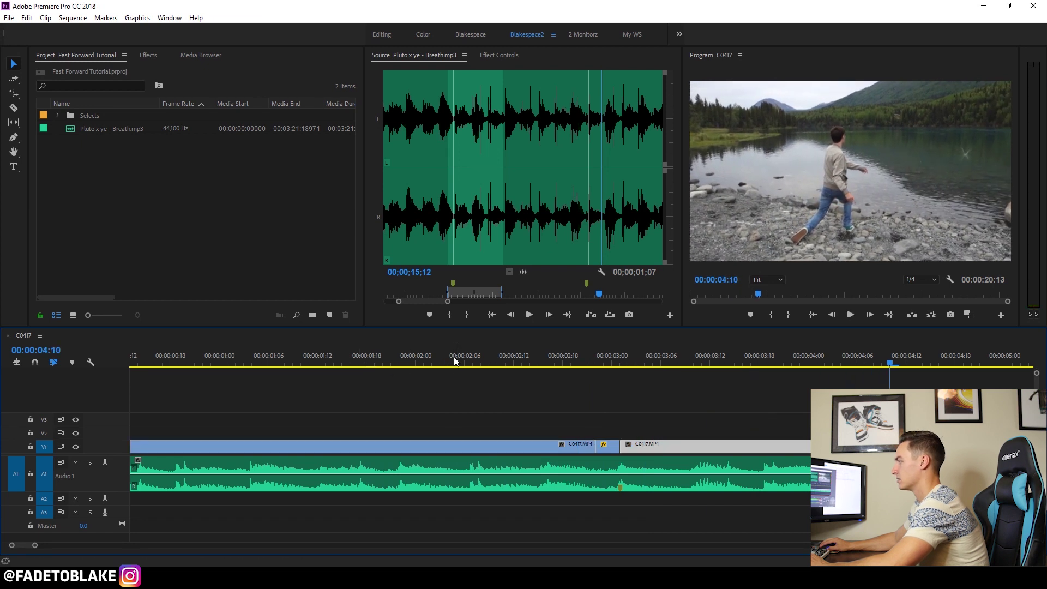
pyautogui.click(389, 362)
pyautogui.press('space')
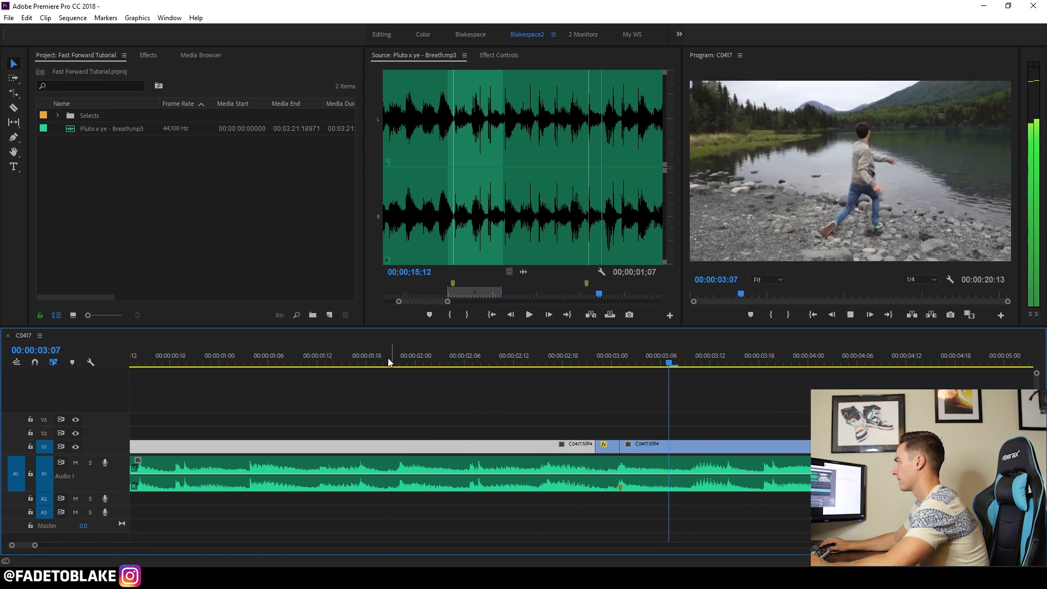
pyautogui.press('space')
pyautogui.press('-')
pyautogui.press('-')
pyautogui.press('-')
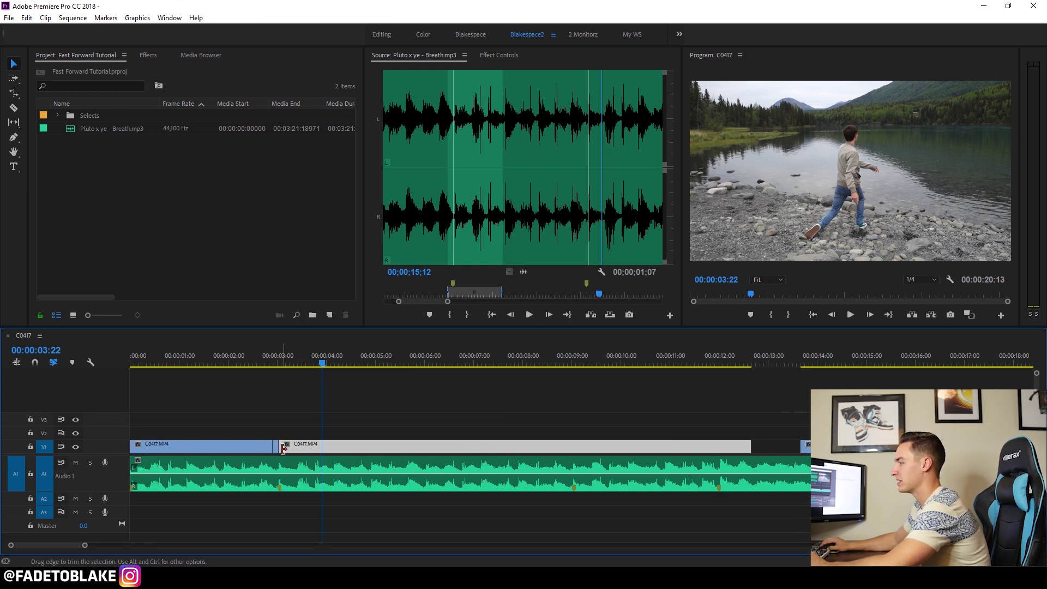
pyautogui.moveTo(274, 362); pyautogui.dragTo(387, 365)
pyautogui.press('space')
pyautogui.press('space')
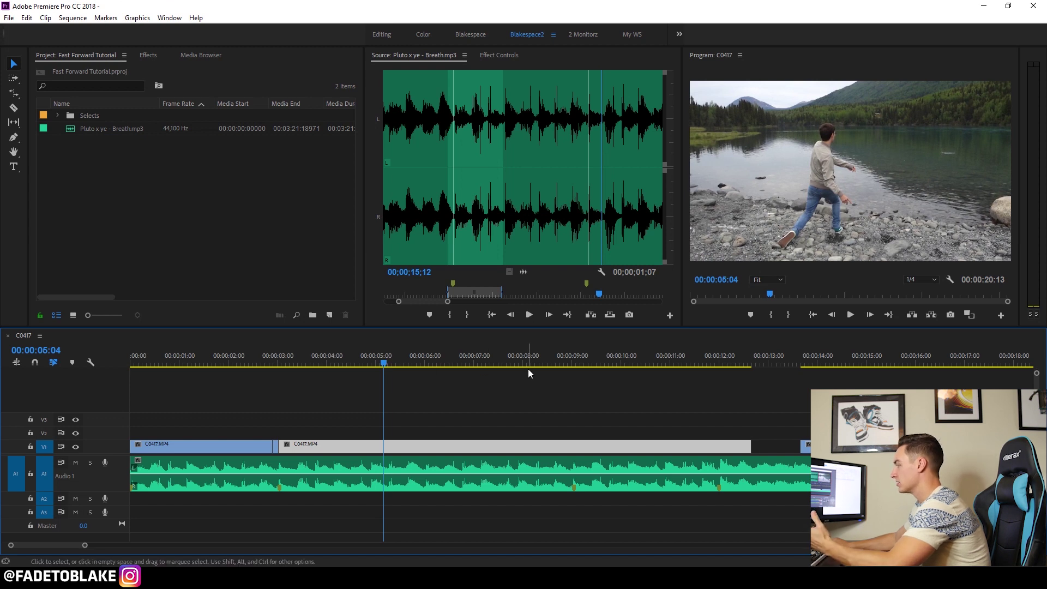
pyautogui.click(554, 360)
pyautogui.press('space')
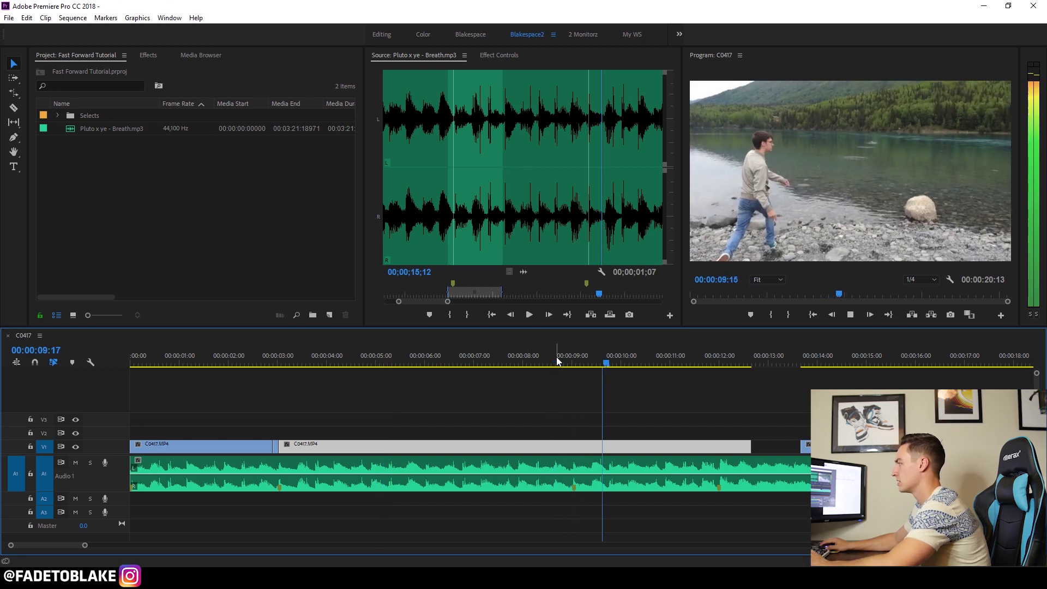
pyautogui.click(463, 354)
pyautogui.click(358, 354)
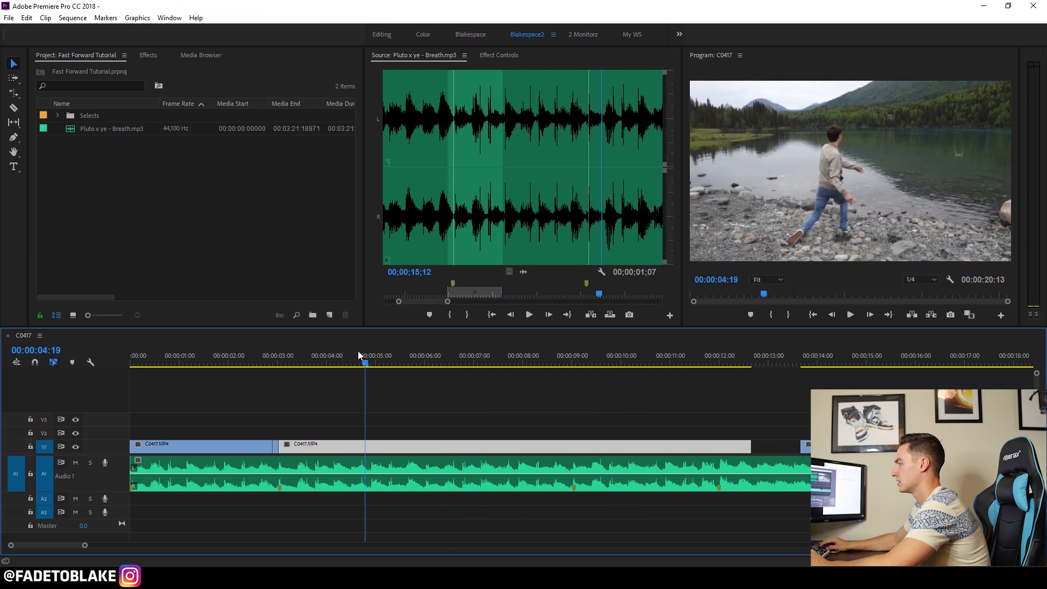
pyautogui.hotkey('shift', 'Left')
pyautogui.click(442, 360)
pyautogui.press('space')
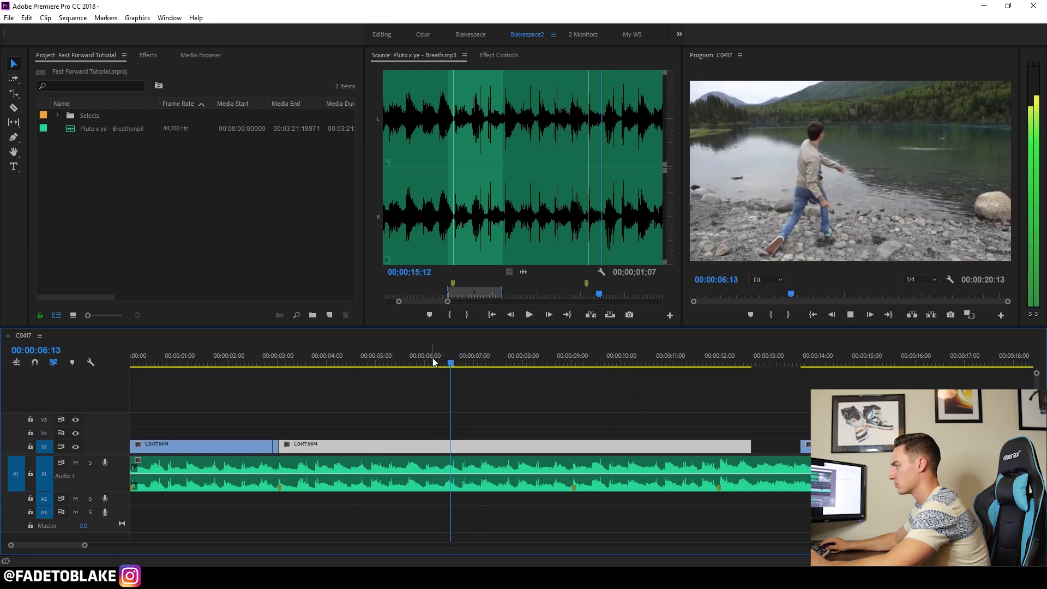
pyautogui.click(460, 366)
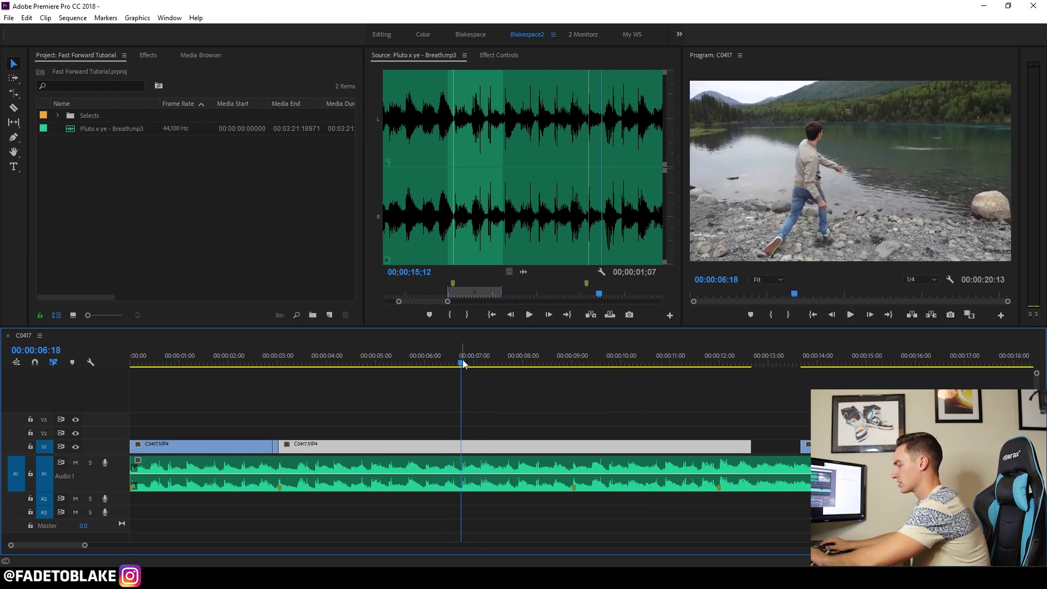
pyautogui.press('=')
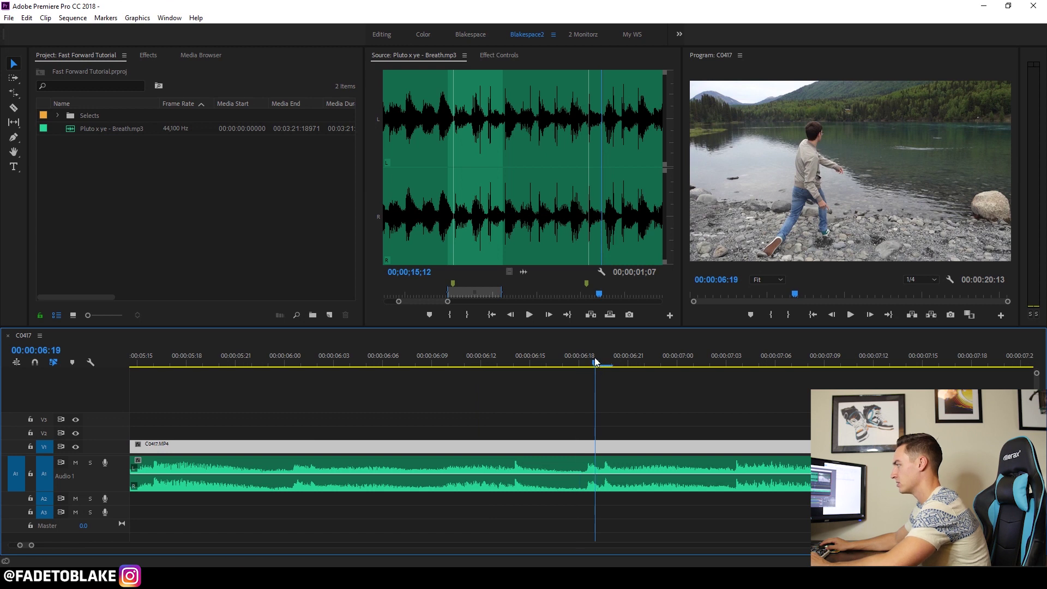
pyautogui.click(600, 470)
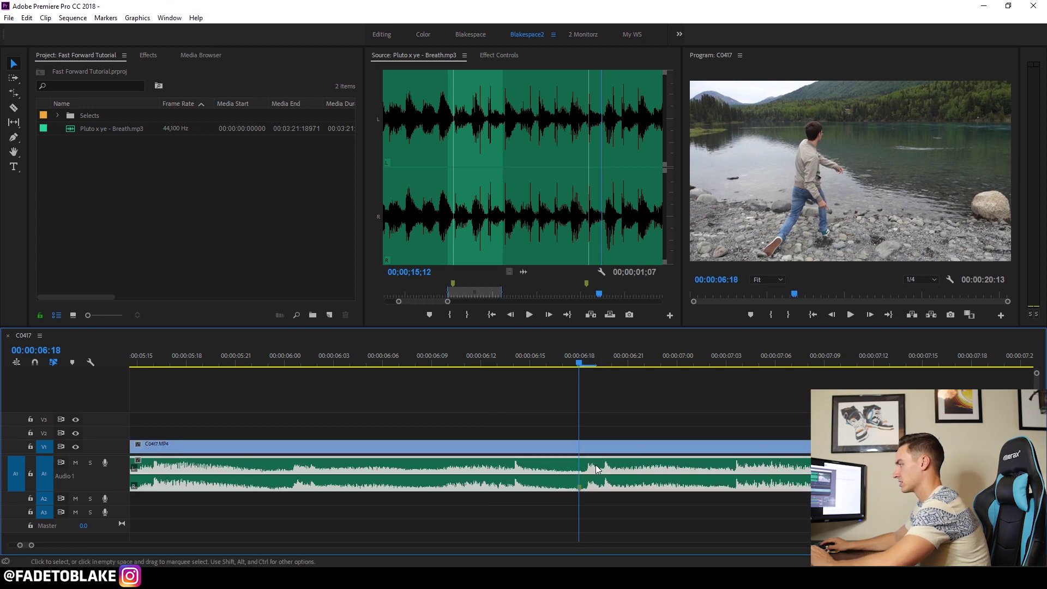
pyautogui.press('-')
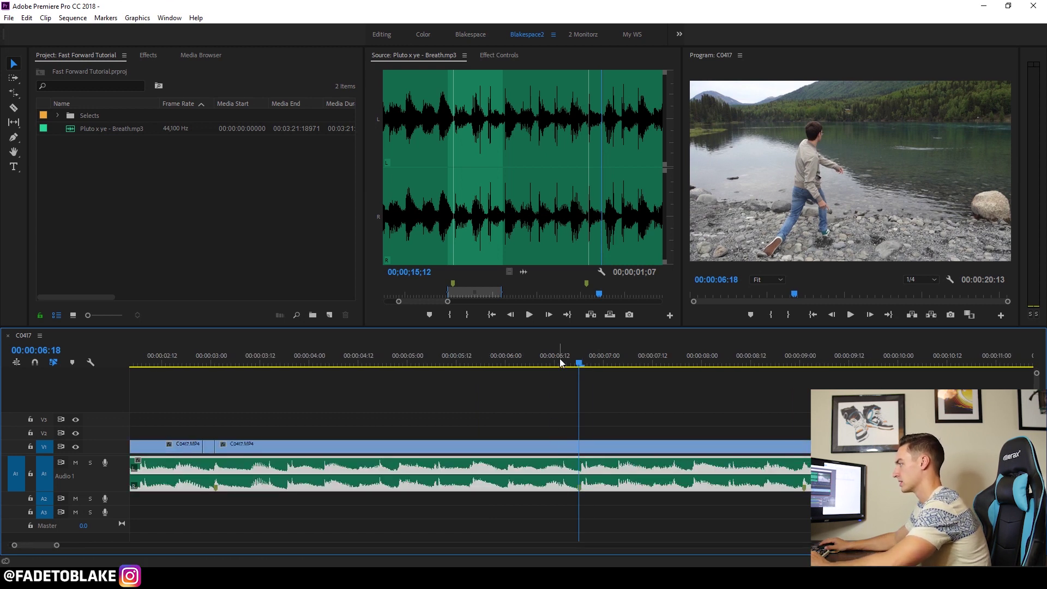
pyautogui.click(513, 364)
pyautogui.press('space')
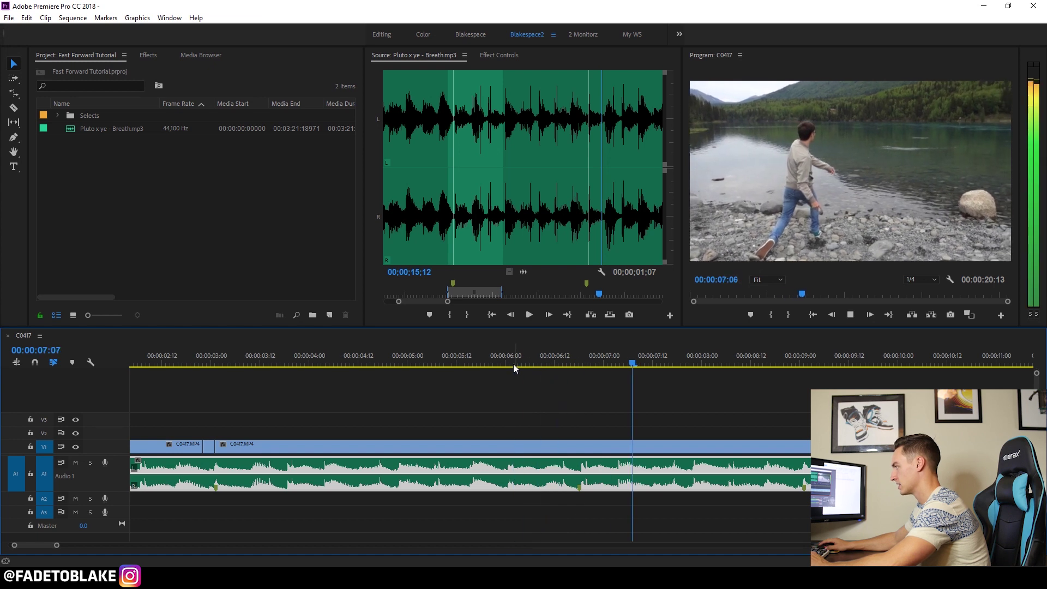
pyautogui.click(525, 361)
pyautogui.press('space')
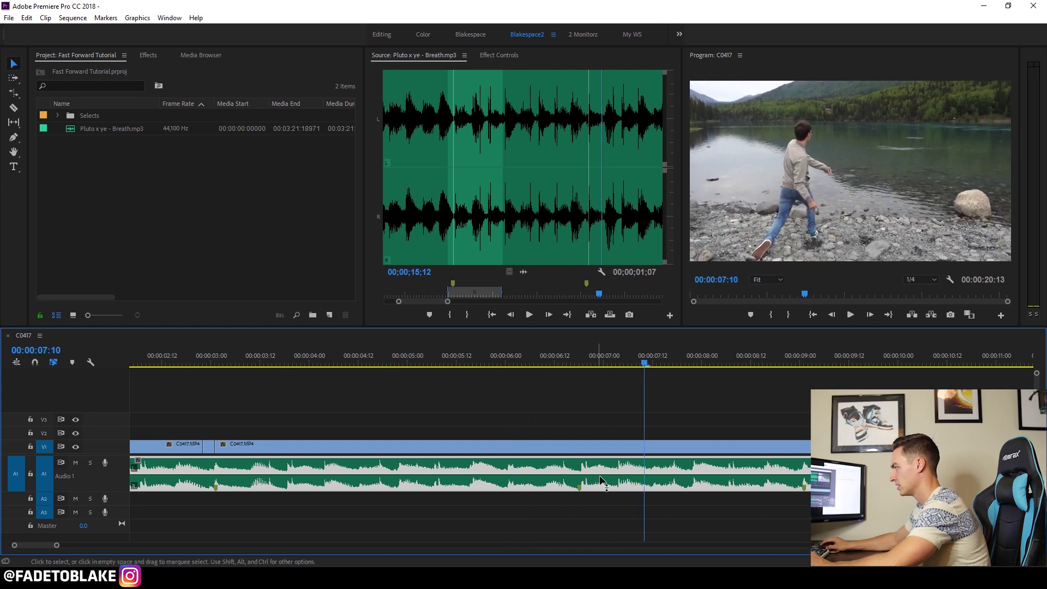
pyautogui.click(584, 360)
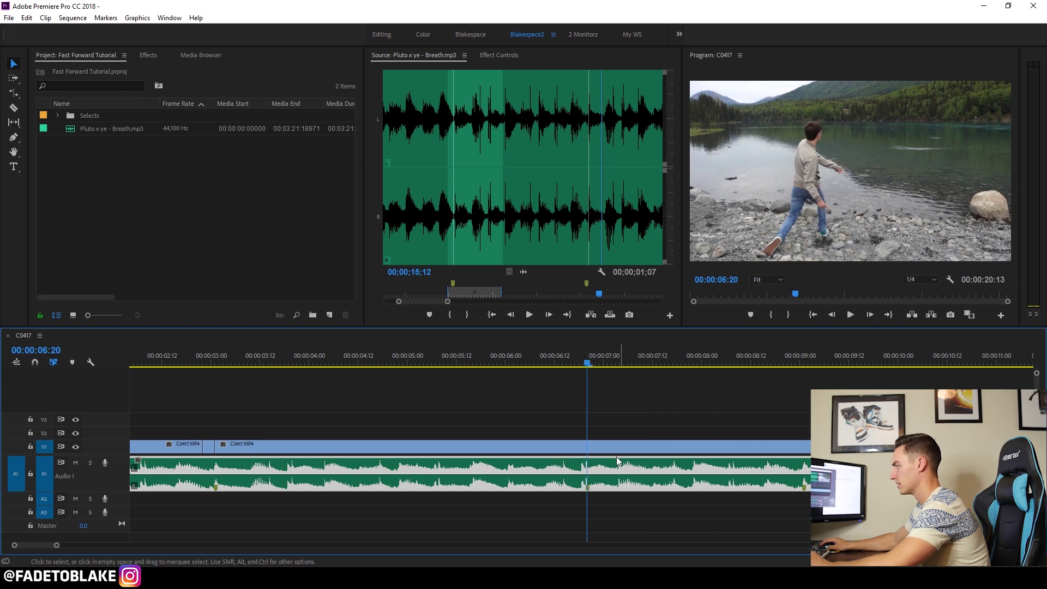
pyautogui.press('-')
pyautogui.press('-')
# Zoom in and scrub around the beat to 00:00:06:17, then select the clip piece there
pyautogui.press('=')
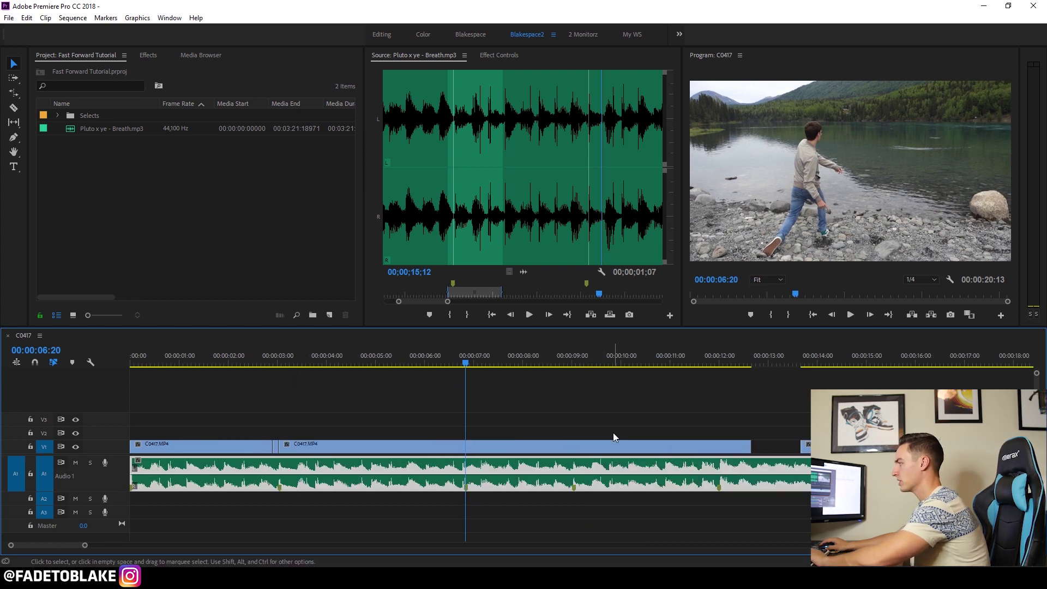
pyautogui.click(428, 364)
pyautogui.moveTo(424, 366); pyautogui.dragTo(388, 402)
pyautogui.press('c')
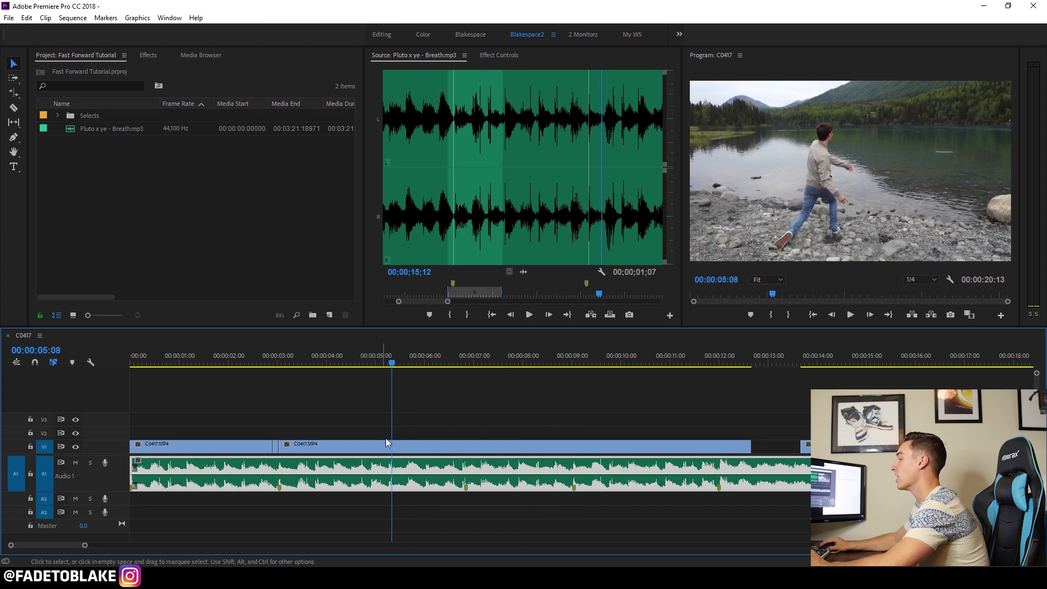
pyautogui.moveTo(395, 364); pyautogui.dragTo(629, 375)
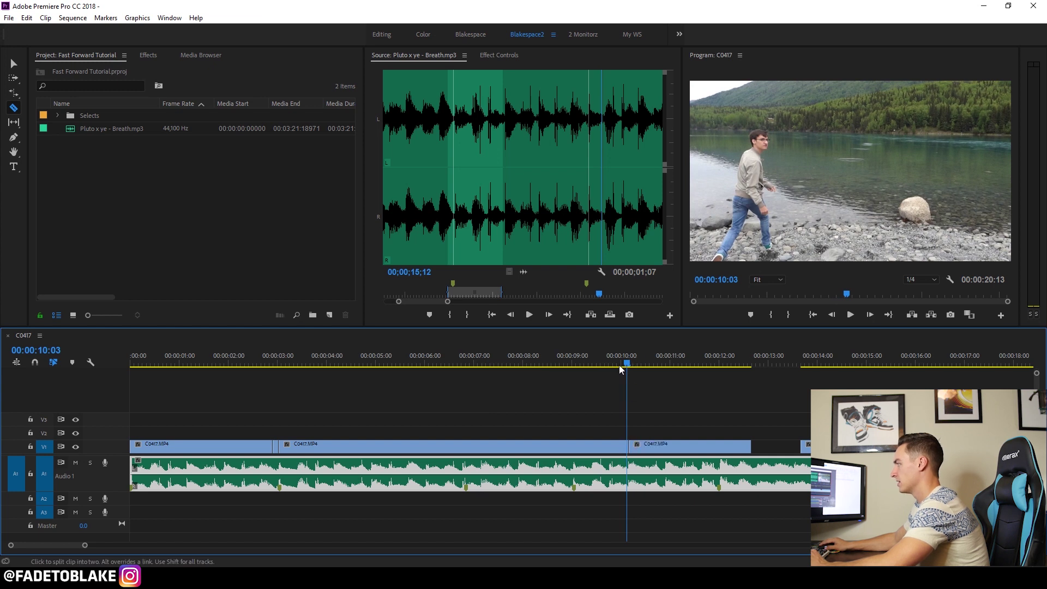
pyautogui.moveTo(620, 366); pyautogui.dragTo(466, 365)
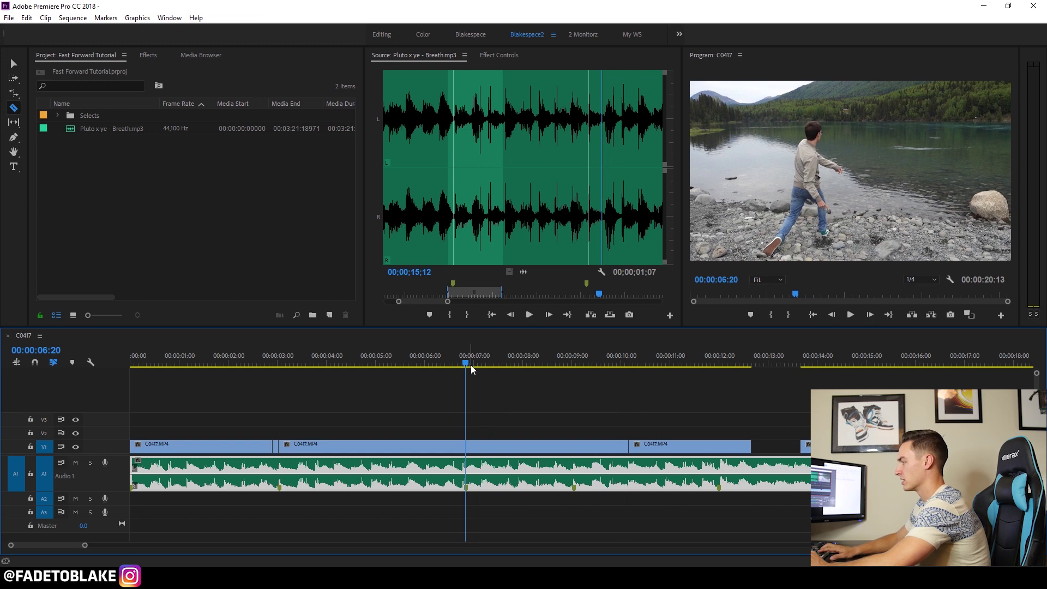
pyautogui.press('Left')
pyautogui.press('Left')
pyautogui.press('Left')
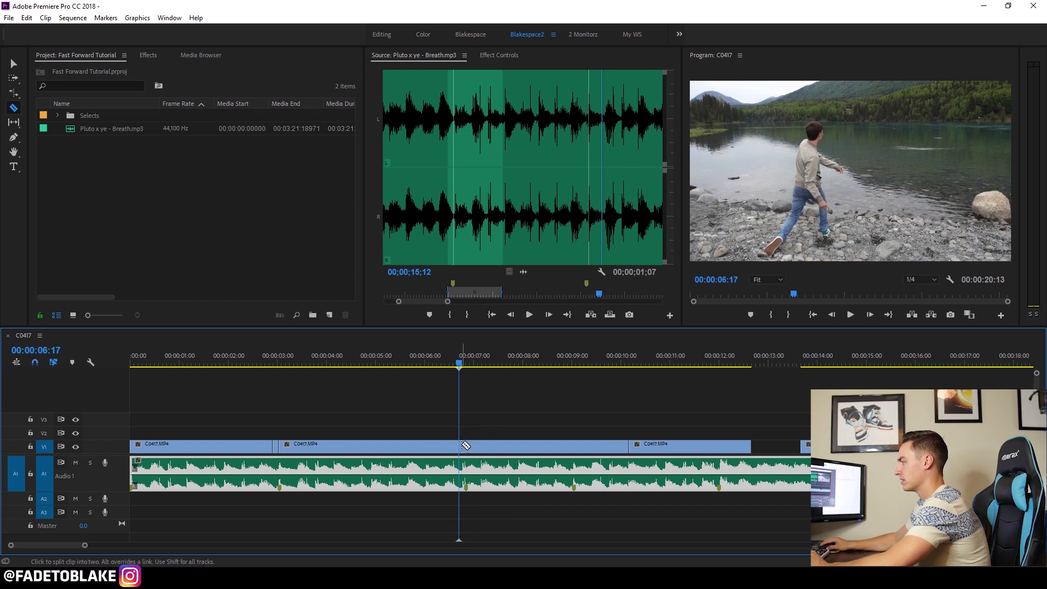
pyautogui.press('v')
pyautogui.click(498, 446)
# Try speeding the clip to 138.33% with Rate Stretch, then undo it
pyautogui.press('r')
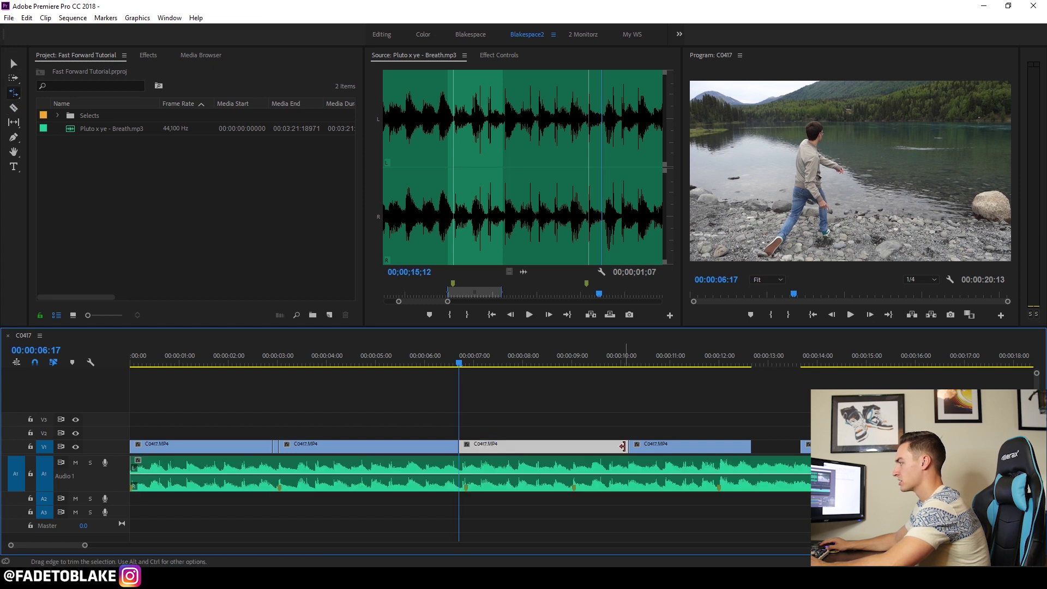
pyautogui.moveTo(626, 446); pyautogui.dragTo(584, 445)
pyautogui.hotkey('ctrl', 'z')
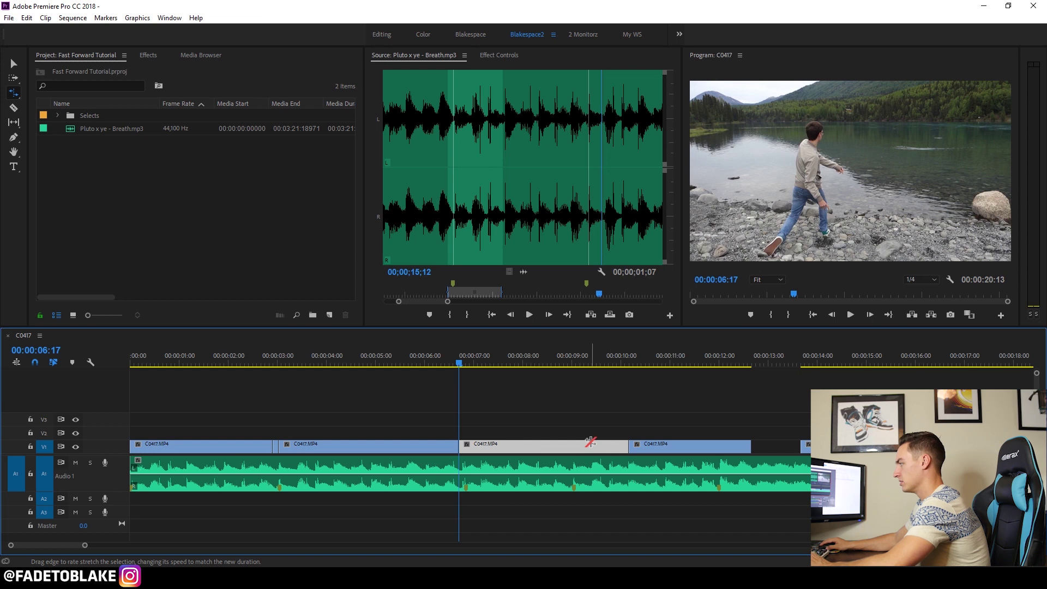
pyautogui.press('v')
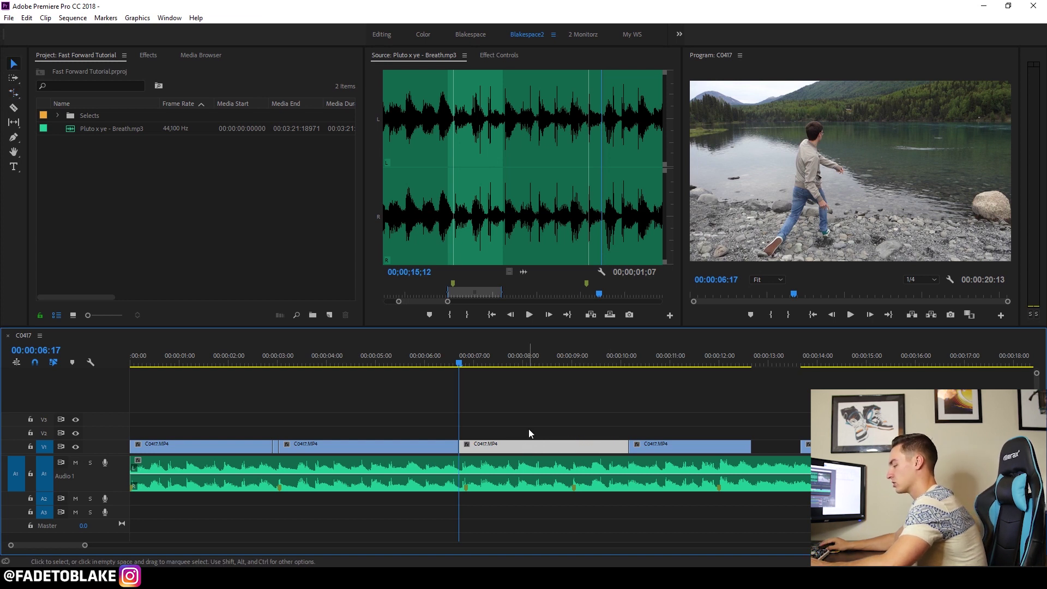
# Set the clip's duration to 3 frames in Clip Speed/Duration
pyautogui.hotkey('ctrl', 'r')
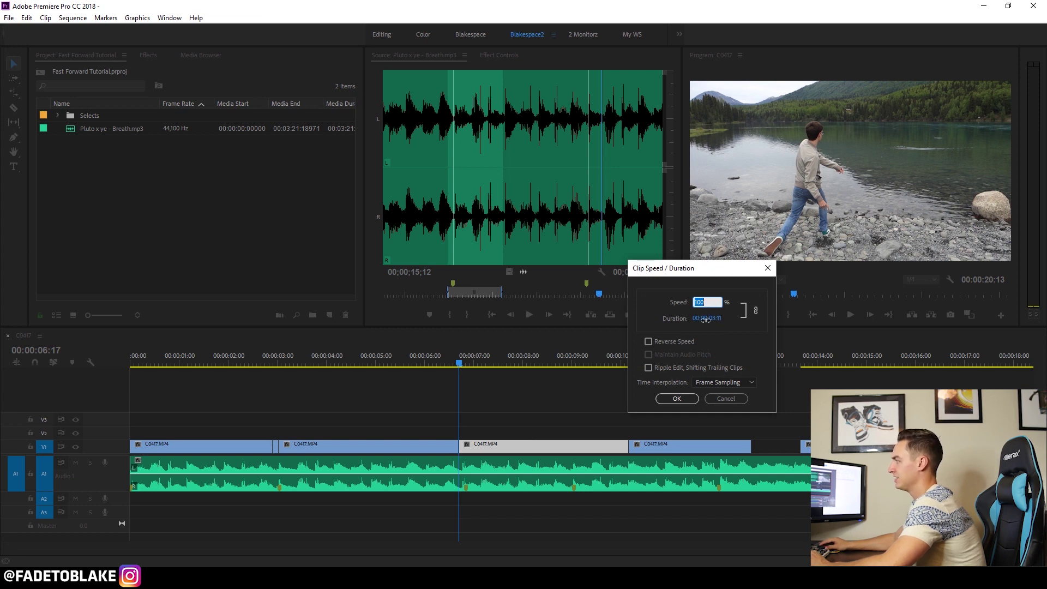
pyautogui.click(705, 318)
pyautogui.write('3')
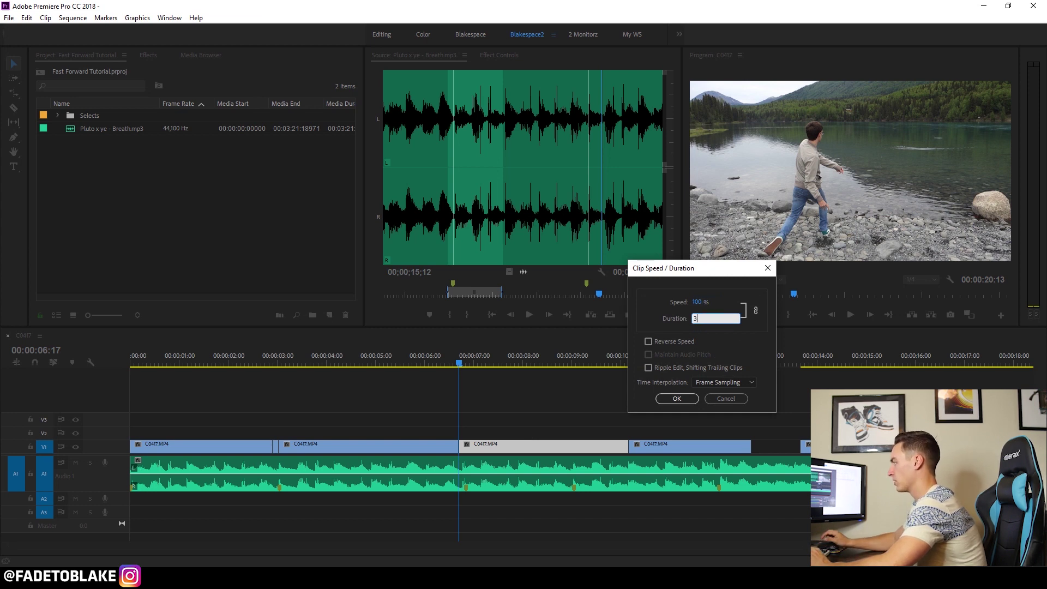
pyautogui.click(676, 399)
# Preview the leftover rock-throw piece around 00:00:10:07 and delete it
pyautogui.moveTo(660, 446); pyautogui.dragTo(606, 446)
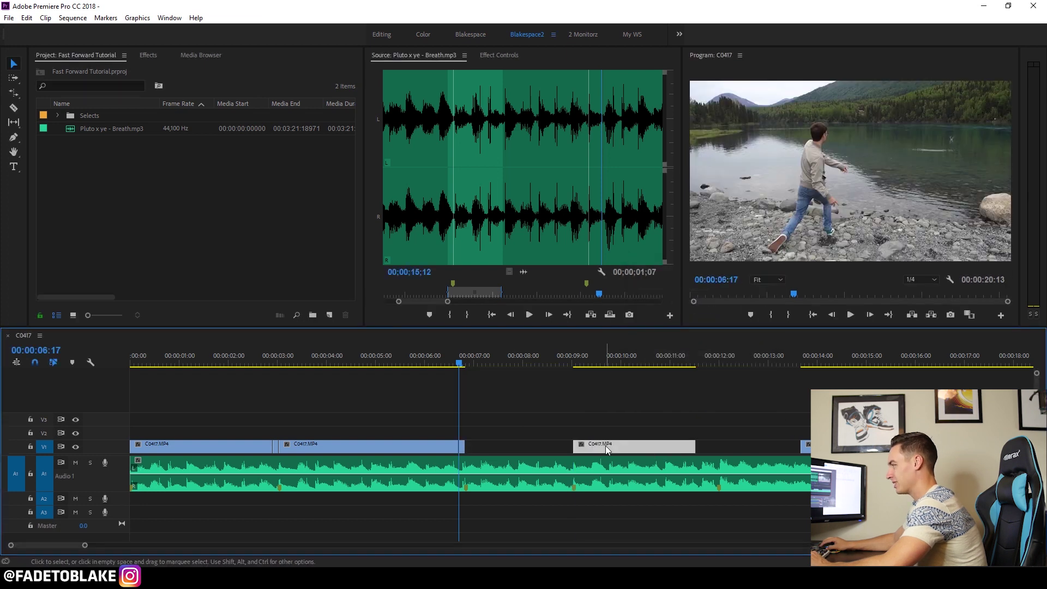
pyautogui.moveTo(587, 366); pyautogui.dragTo(637, 374)
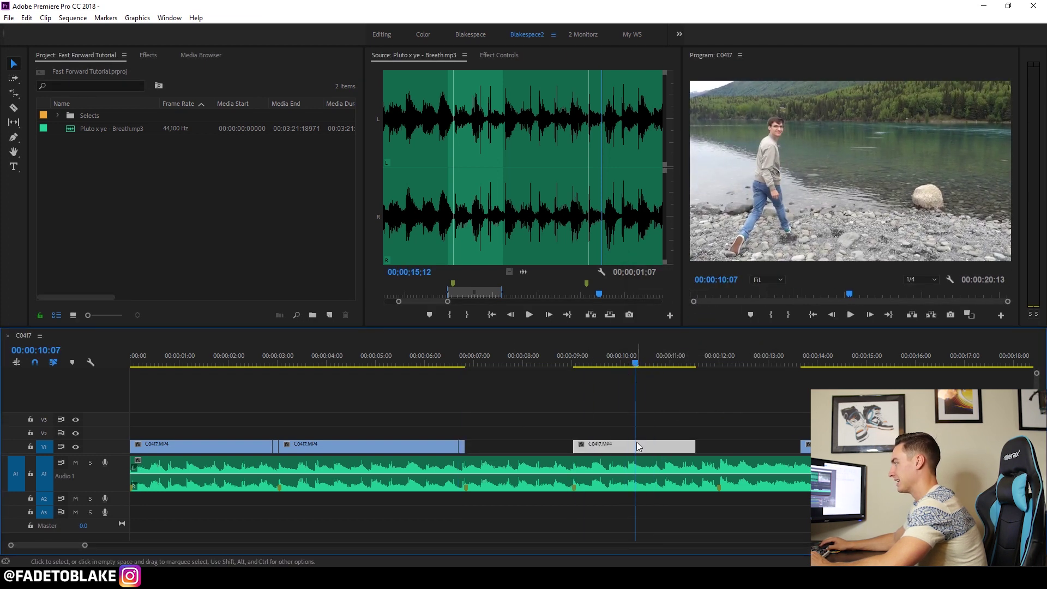
pyautogui.press('Delete')
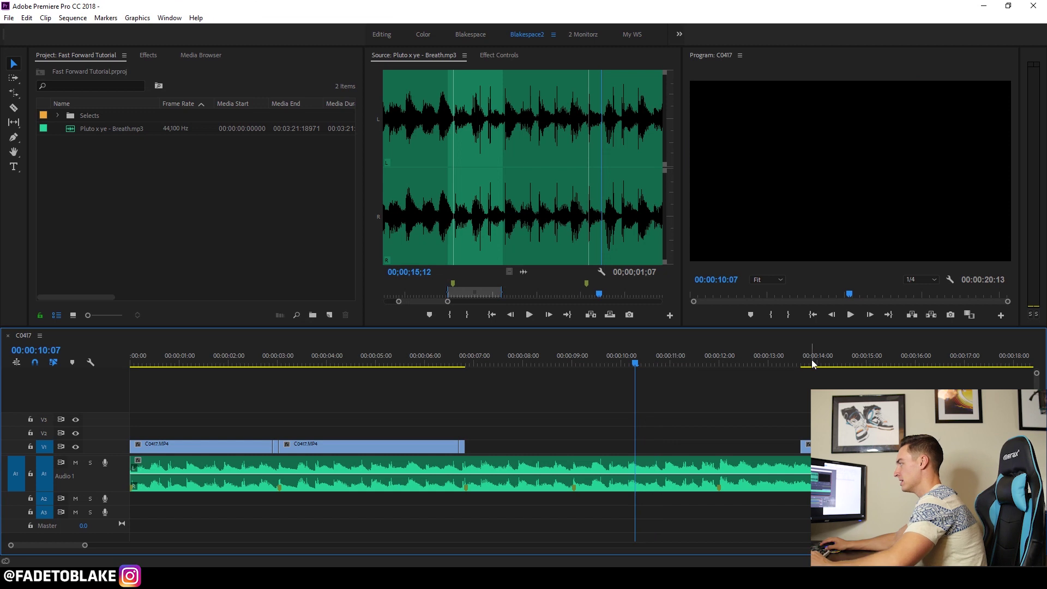
# Split the walking clip C0418.MP4 at 00:00:15:16
pyautogui.press('-')
pyautogui.click(470, 365)
pyautogui.moveTo(470, 364); pyautogui.dragTo(516, 364)
pyautogui.press('c')
pyautogui.click(515, 445)
pyautogui.press('v')
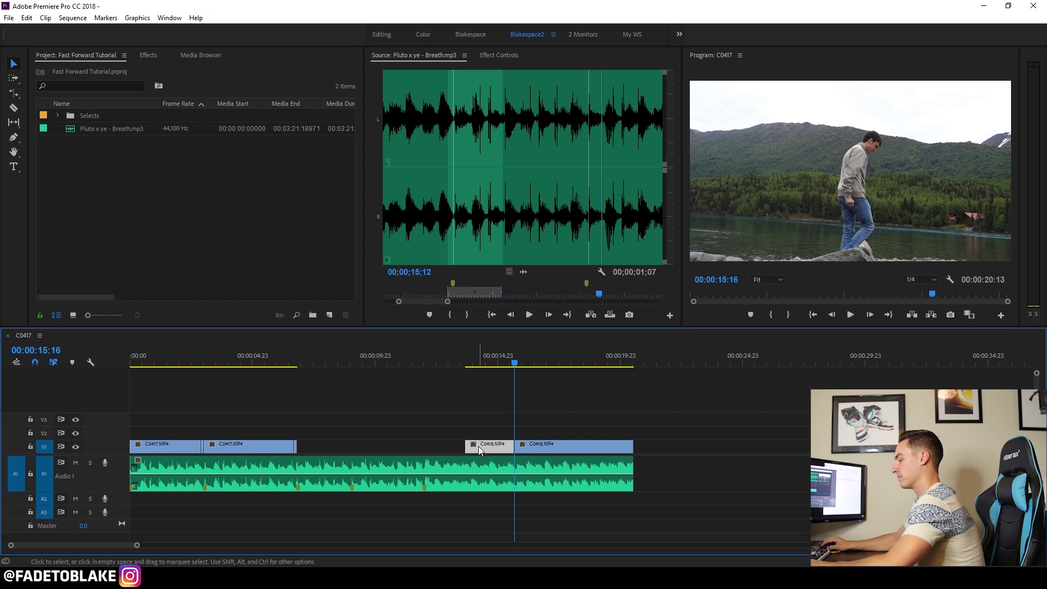
# Set the first C0418 piece's duration to 2 frames, making it 2400% speed
pyautogui.hotkey('ctrl', 'r')
pyautogui.click(709, 317)
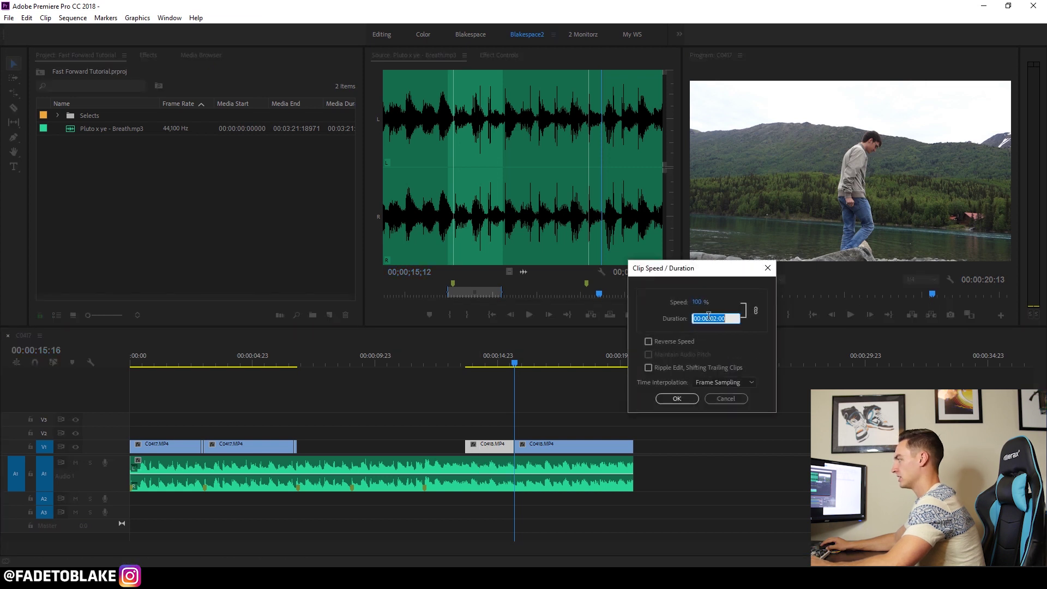
pyautogui.press('Tab')
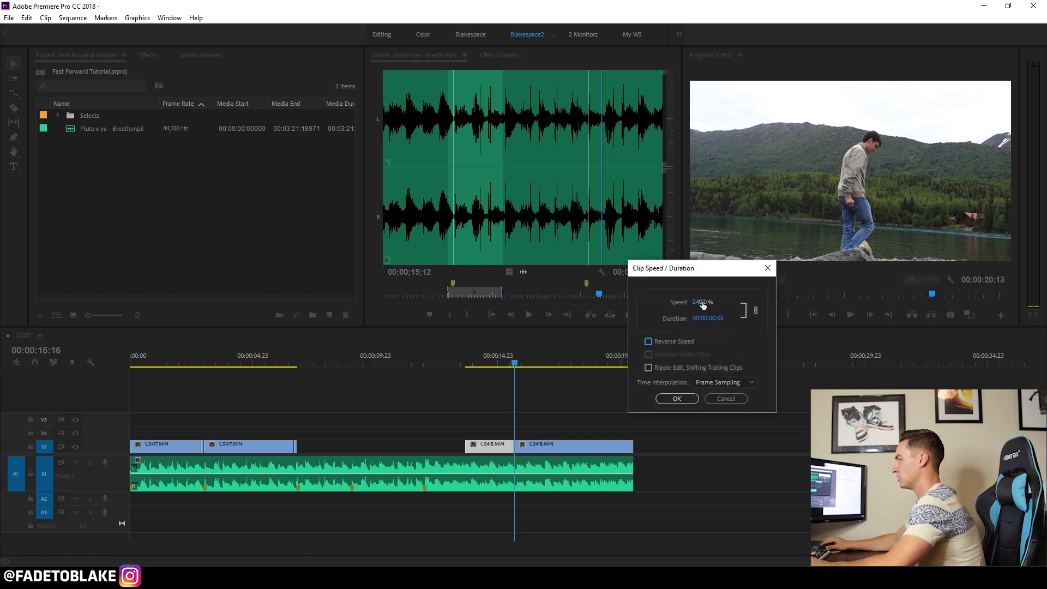
pyautogui.click(676, 398)
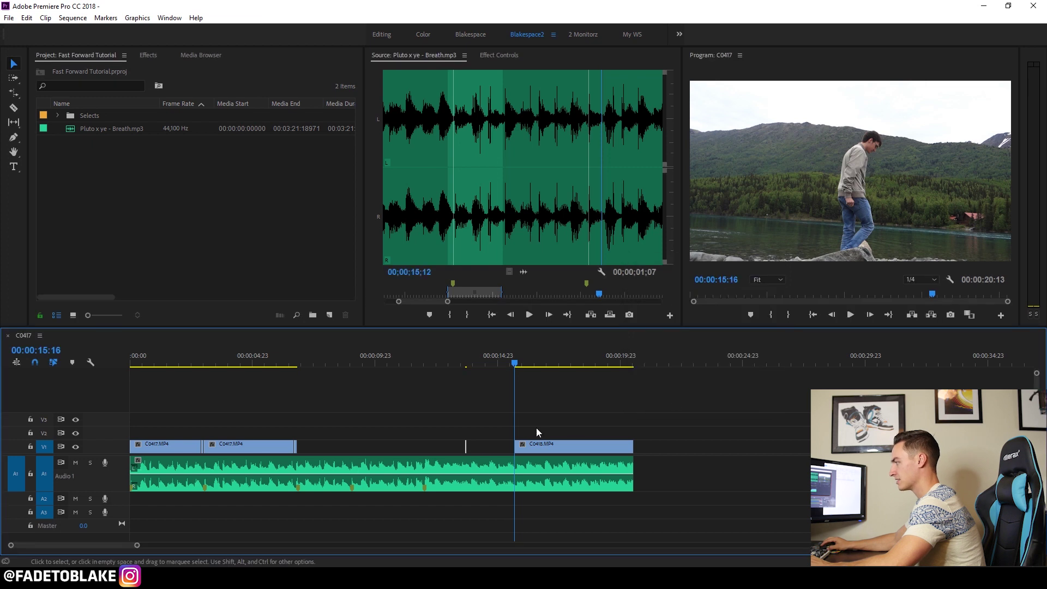
# Ripple-delete both empty gaps so the clips sit back-to-back
pyautogui.click(434, 447)
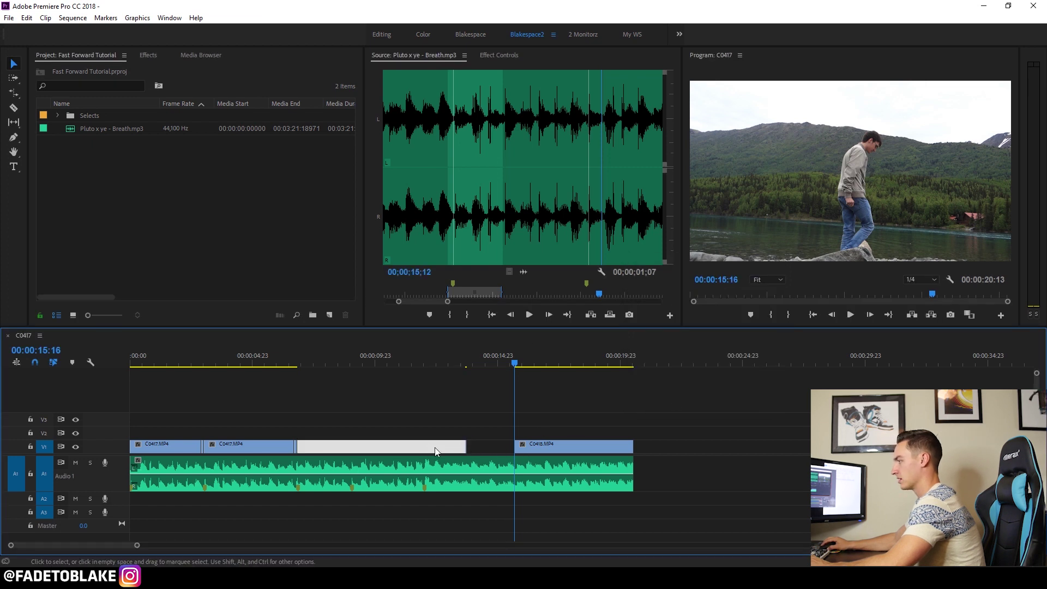
pyautogui.click(407, 448)
pyautogui.click(446, 452)
pyautogui.press('Delete')
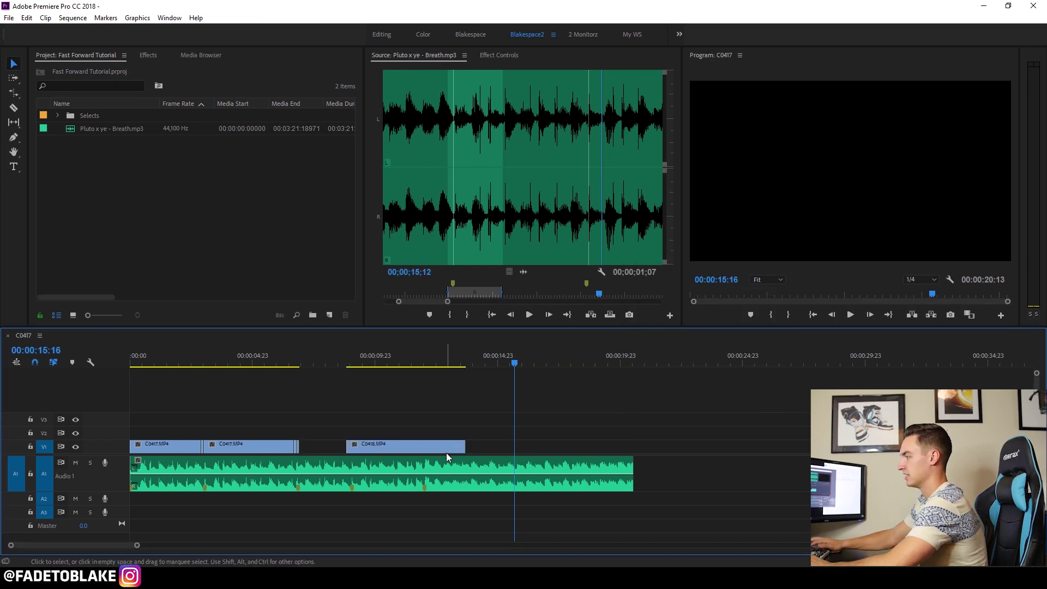
pyautogui.click(326, 443)
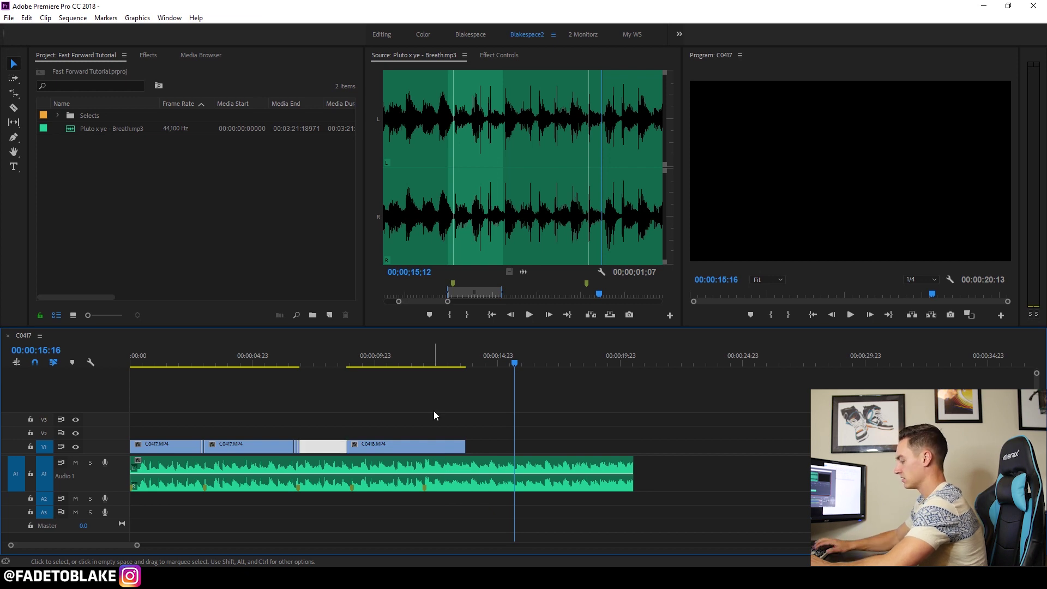
pyautogui.press('Delete')
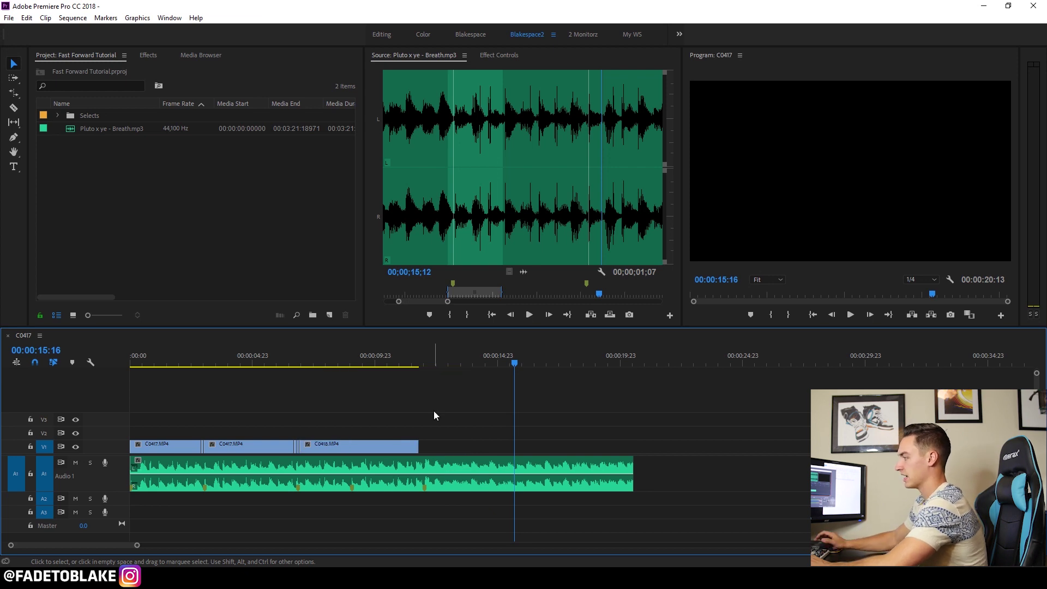
pyautogui.click(277, 362)
# Zoom in, step to the frame after the throw near 00:00:06:17 and razor the clip
pyautogui.press('=')
pyautogui.press('=')
pyautogui.press('=')
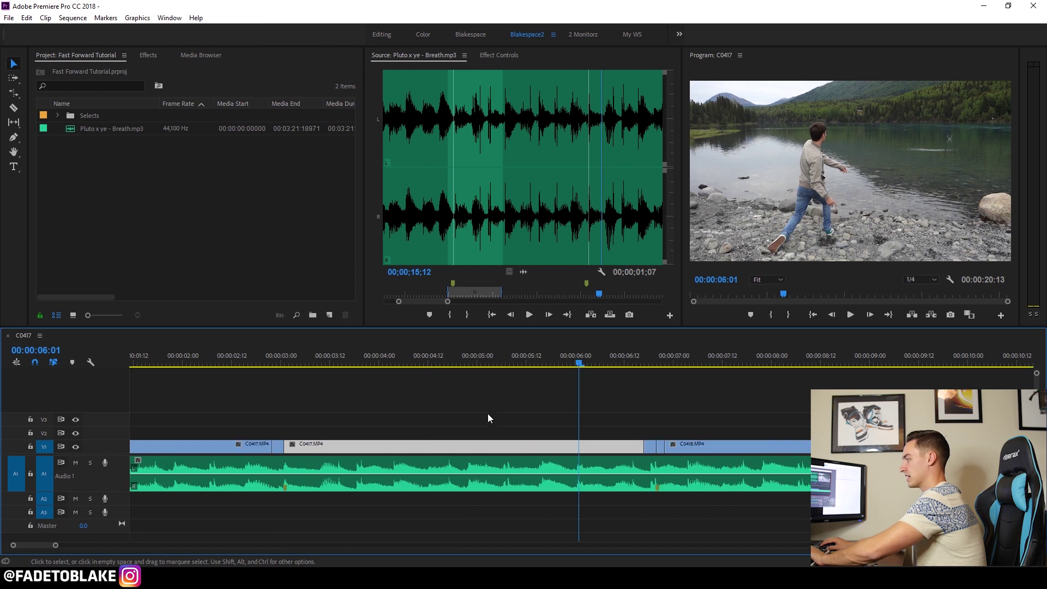
pyautogui.click(608, 362)
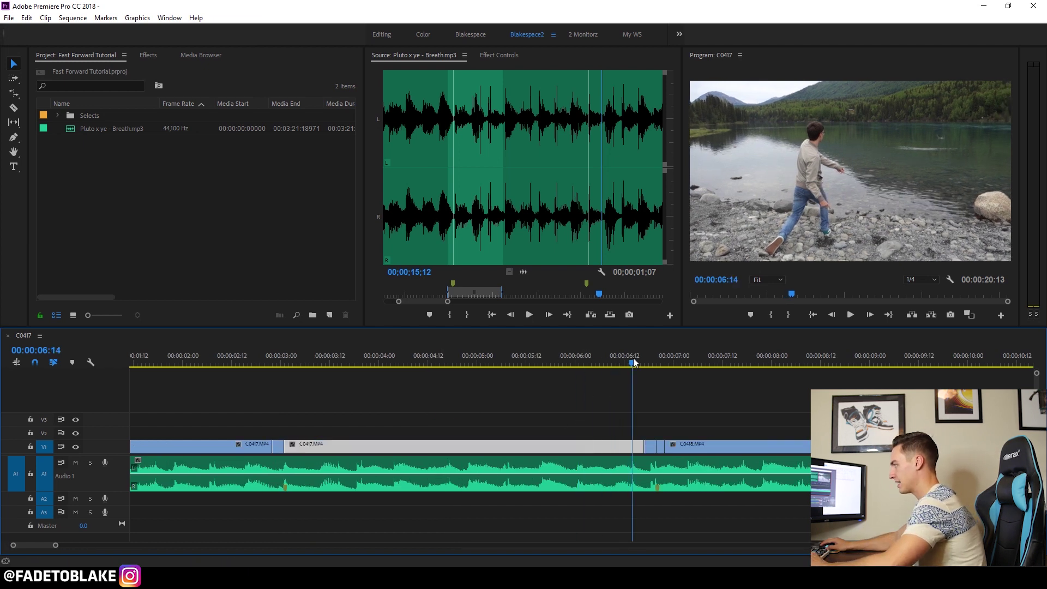
pyautogui.press('Right')
pyautogui.press('Right')
pyautogui.press('Right')
pyautogui.press('Right')
pyautogui.press('Right')
pyautogui.press('Right')
pyautogui.press('Right')
pyautogui.press('Right')
pyautogui.press('Right')
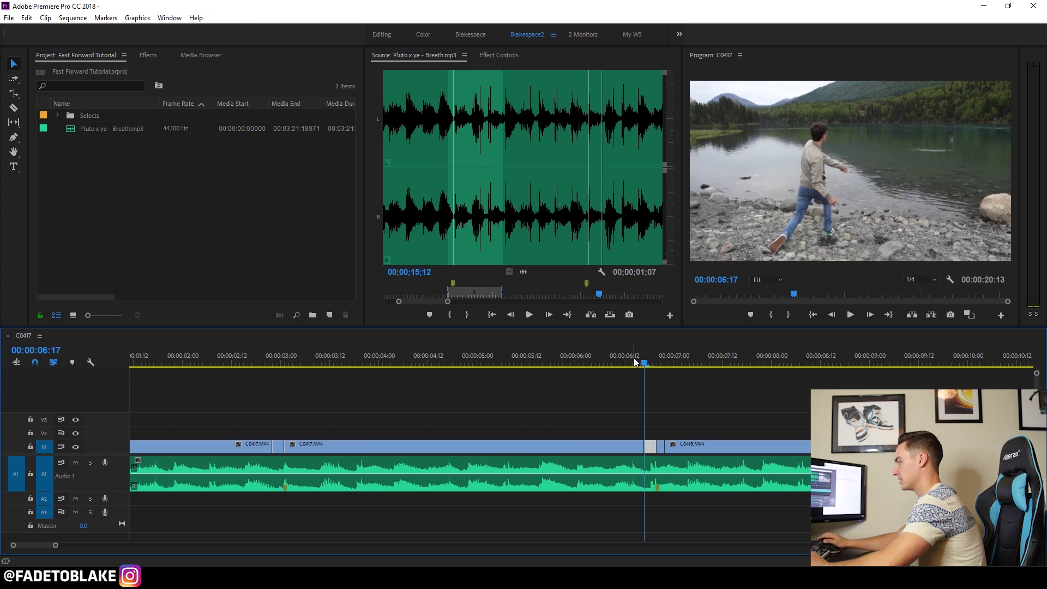
pyautogui.press('=')
pyautogui.press('=')
pyautogui.press('=')
pyautogui.press('c')
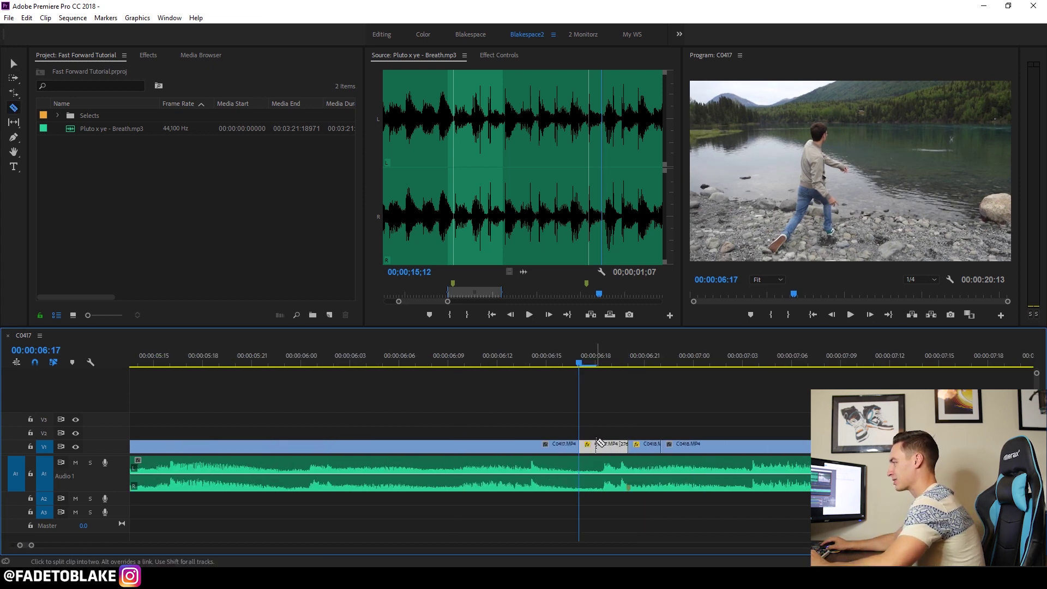
pyautogui.click(597, 446)
pyautogui.press('v')
# Move the sped-up C0417 piece one frame earlier to start at 00:00:06:17, then review
pyautogui.moveTo(610, 447); pyautogui.dragTo(558, 365)
pyautogui.click(562, 364)
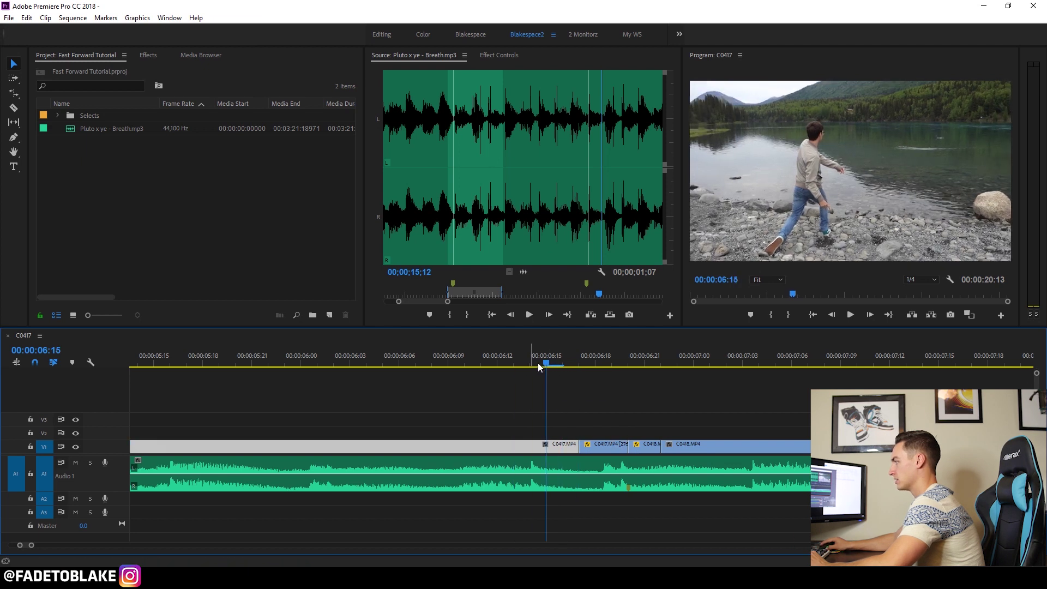
pyautogui.press('Right')
pyautogui.press('Right')
pyautogui.press('Right')
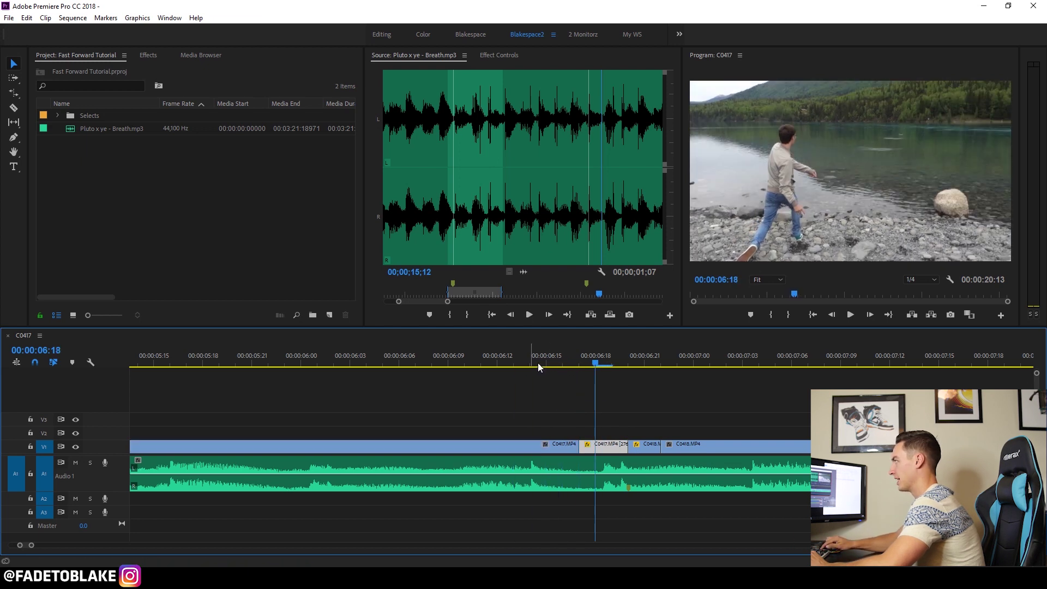
pyautogui.press('-')
pyautogui.click(608, 395)
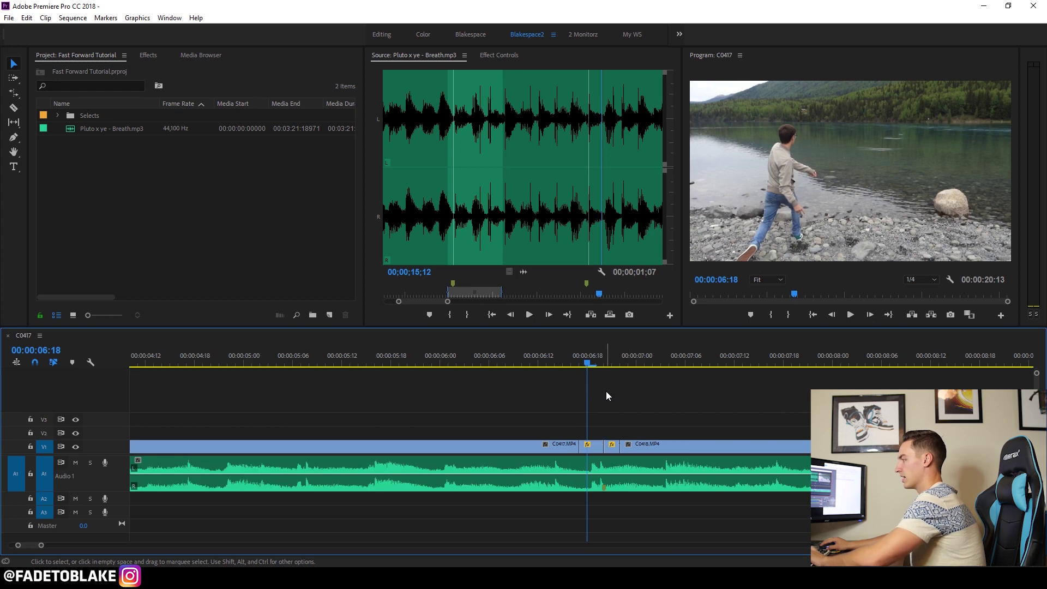
pyautogui.moveTo(589, 362); pyautogui.dragTo(280, 341)
pyautogui.press('l')
pyautogui.press('l')
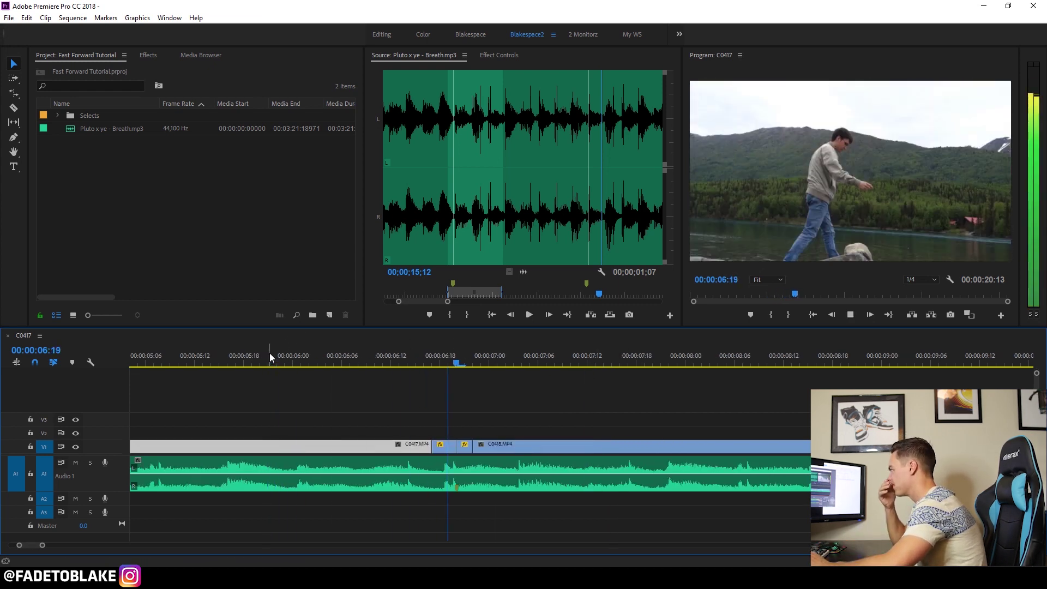
pyautogui.click(243, 360)
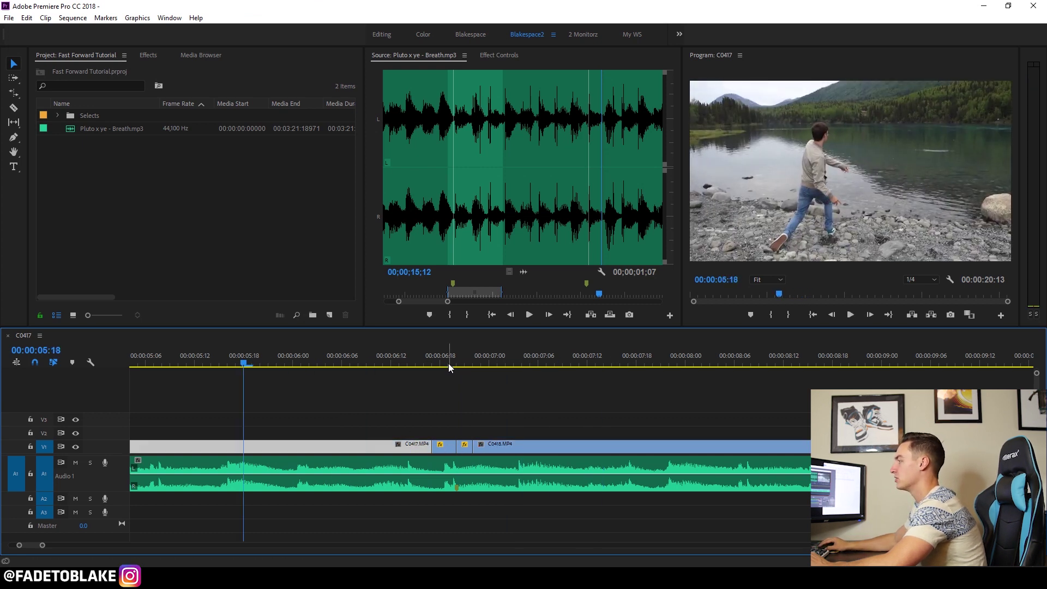
pyautogui.click(464, 362)
pyautogui.moveTo(473, 364); pyautogui.dragTo(241, 370)
pyautogui.click(323, 394)
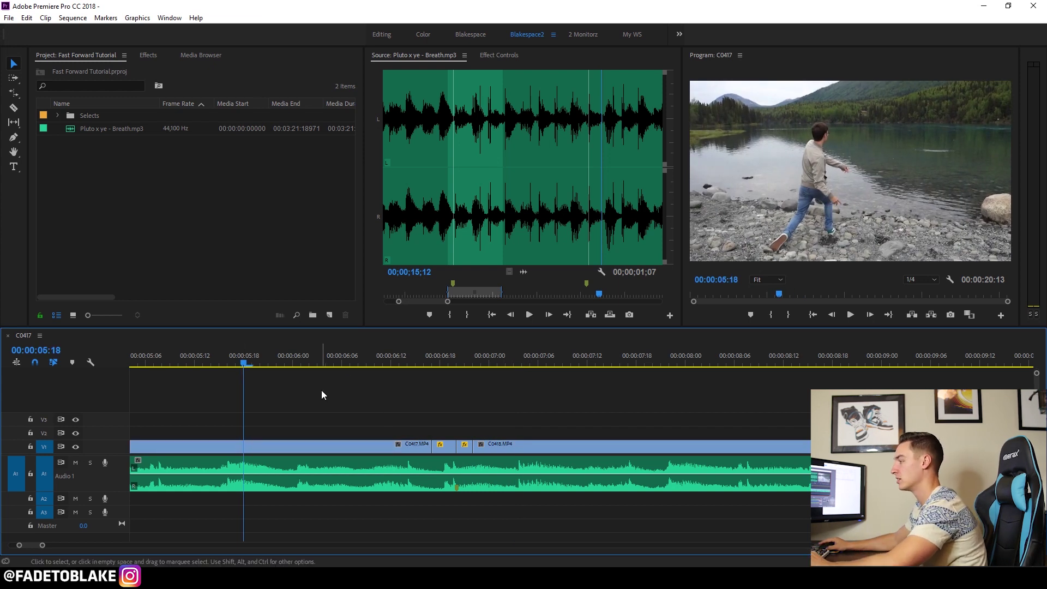
pyautogui.press('space')
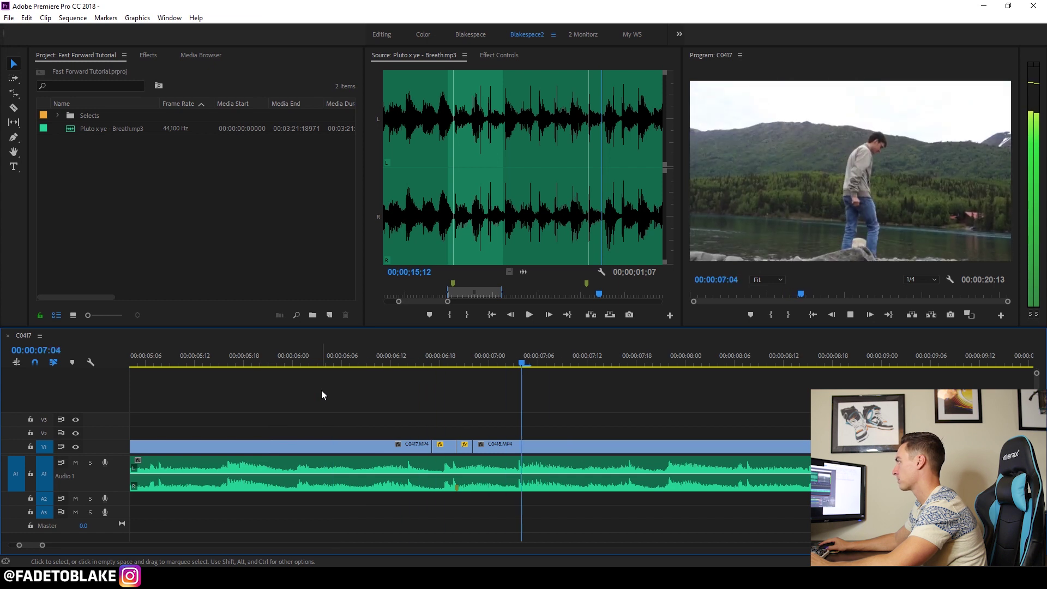
pyautogui.press('space')
pyautogui.press('-')
pyautogui.press('-')
pyautogui.press('-')
pyautogui.press('-')
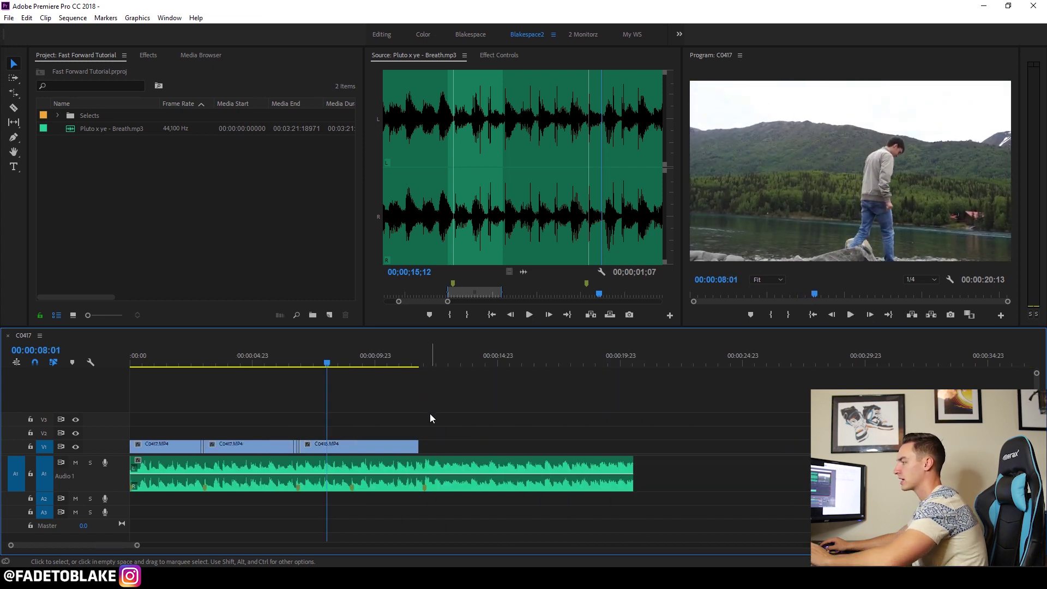
pyautogui.moveTo(191, 363); pyautogui.dragTo(314, 364)
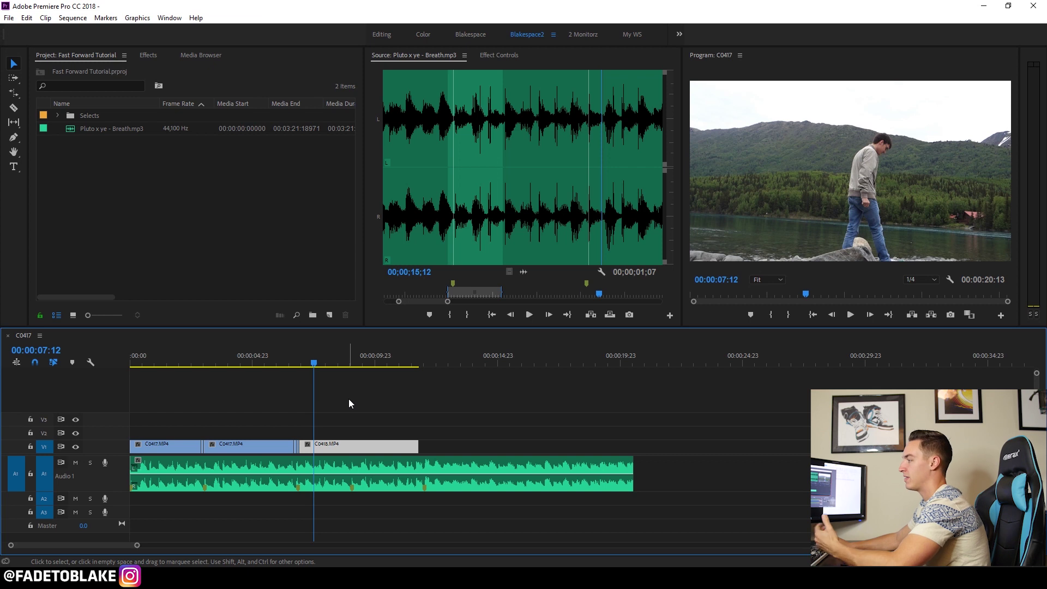